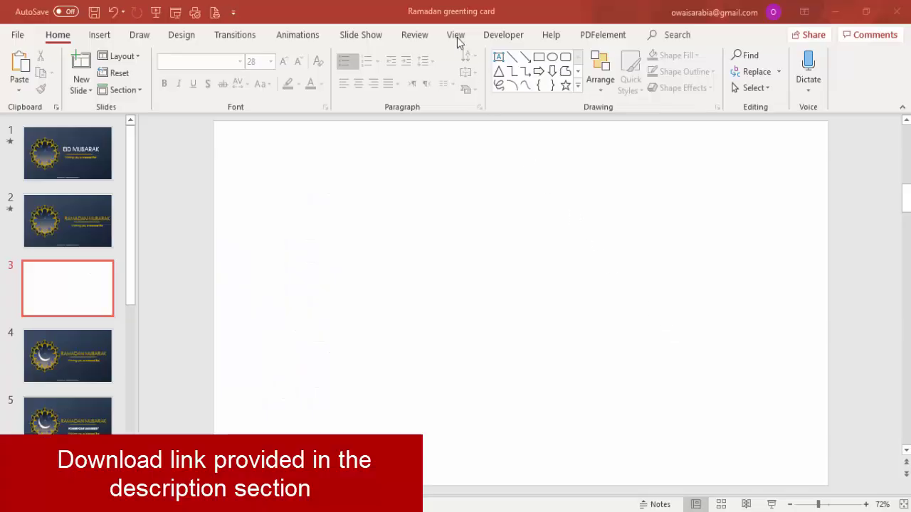
Show the slide guides and draw a double brace shape above the slide centre
click(454, 35)
click(304, 91)
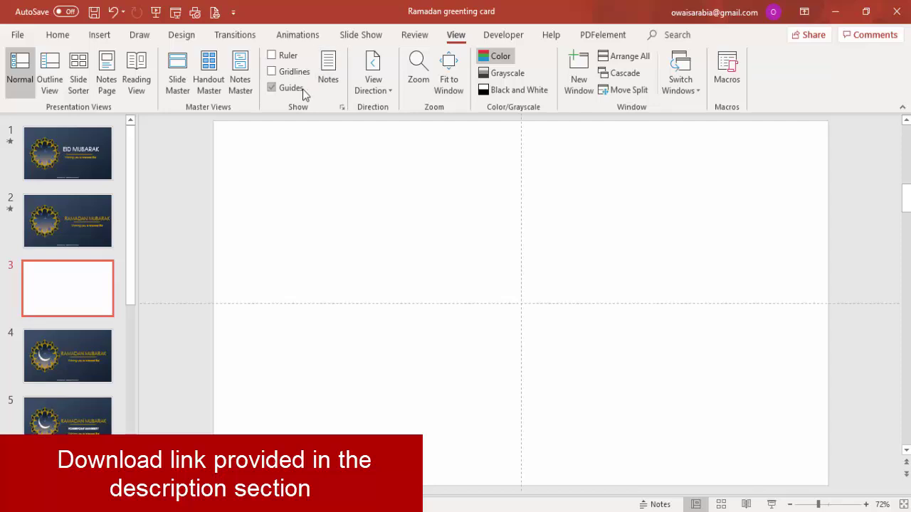
click(99, 34)
click(207, 83)
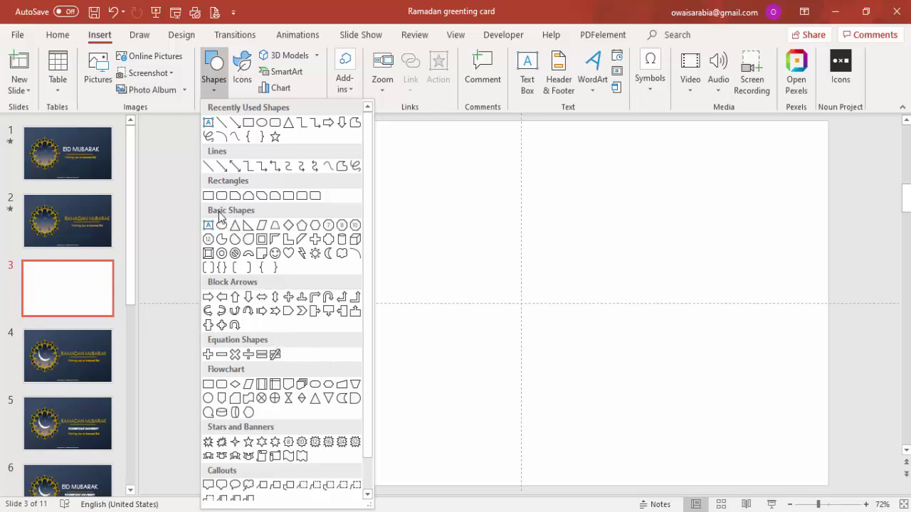
click(220, 269)
drag(444, 208, 648, 239)
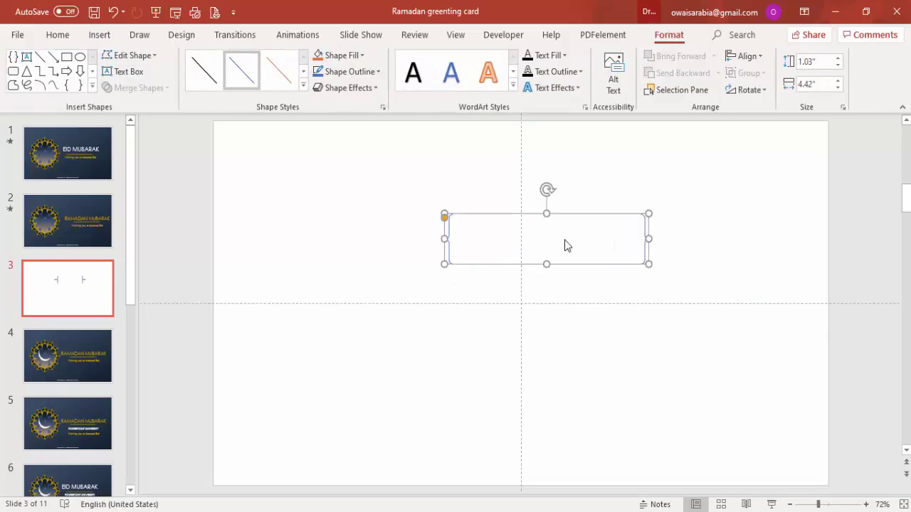
Fill the brace light grey with no outline and curve its ends into scallops
click(345, 55)
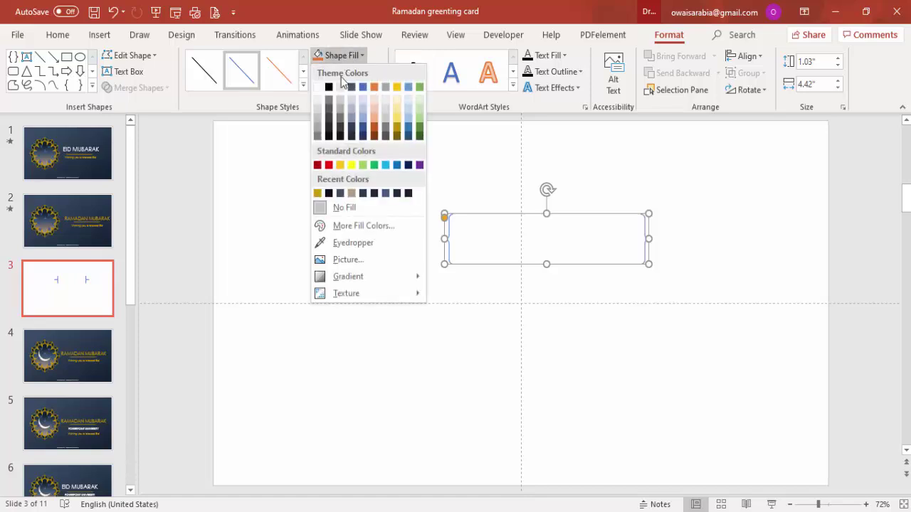
click(318, 111)
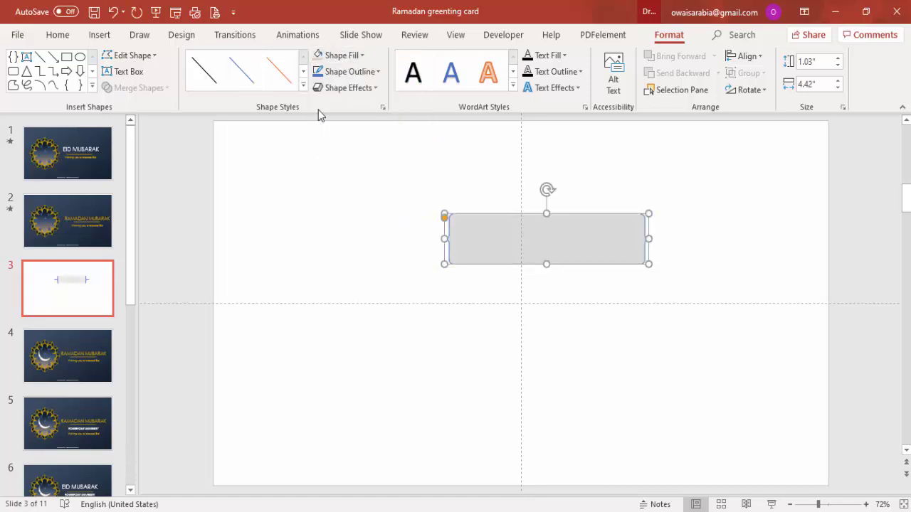
click(365, 71)
click(344, 224)
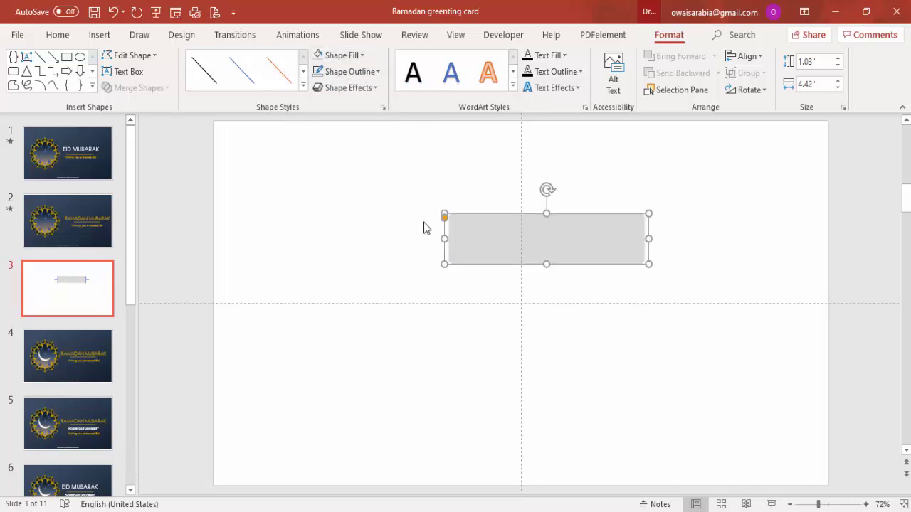
drag(444, 217, 406, 210)
Rotate the brace 90° upright and centre it horizontally and vertically on the slide
click(747, 88)
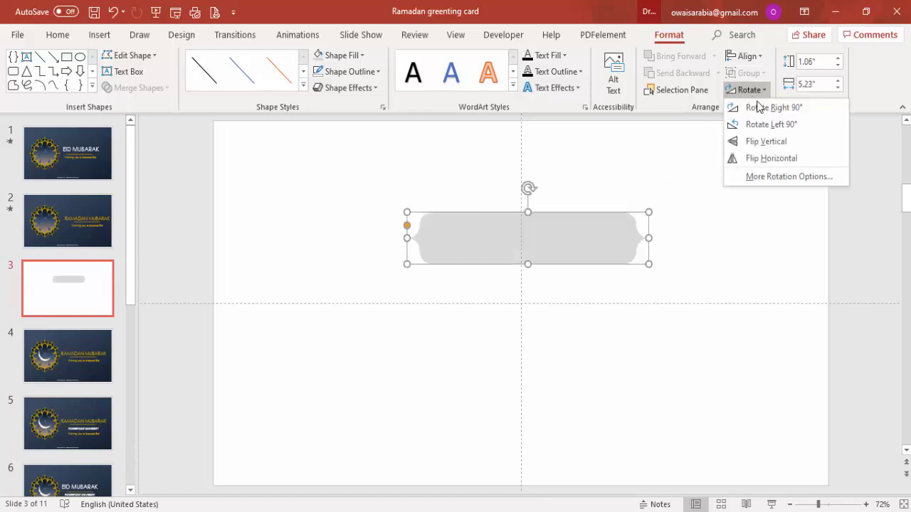
click(762, 108)
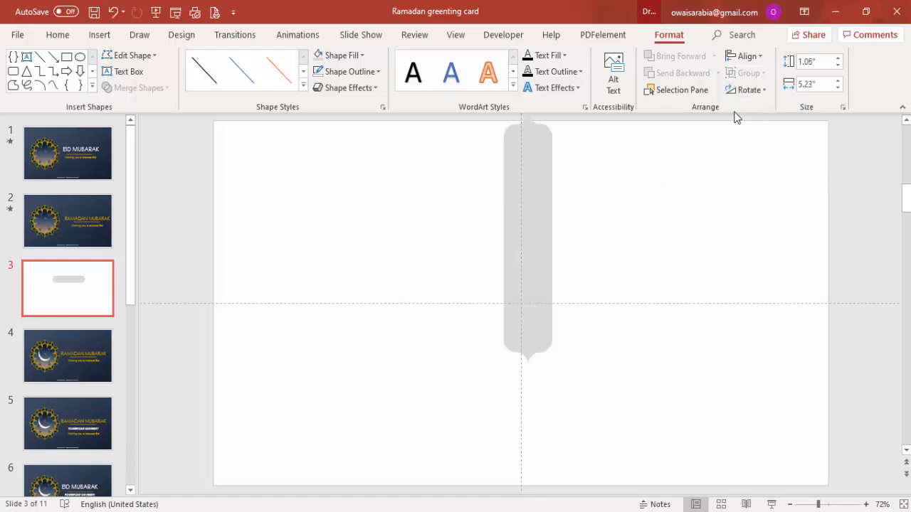
click(743, 56)
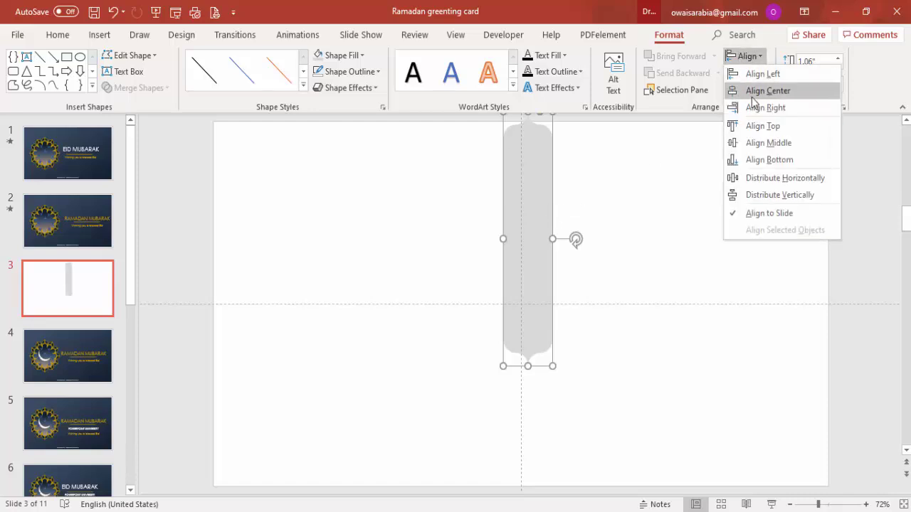
click(759, 90)
click(743, 56)
click(788, 136)
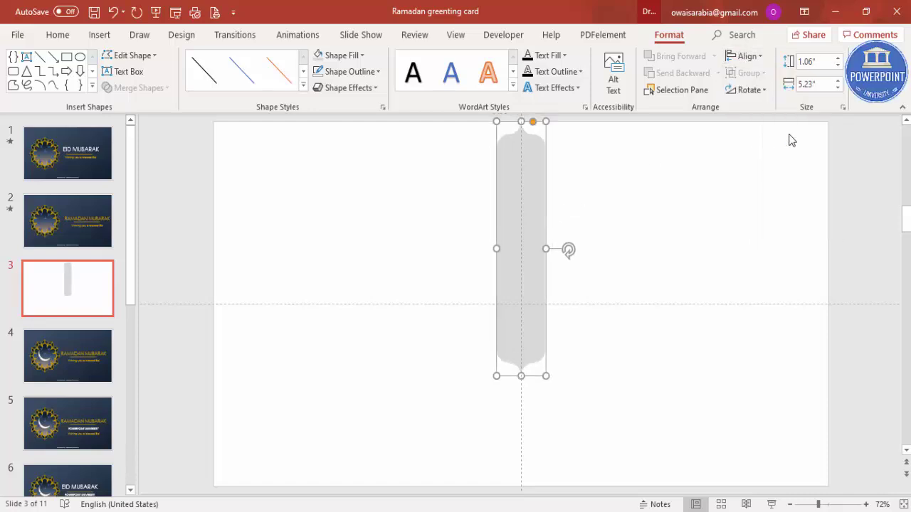
click(743, 60)
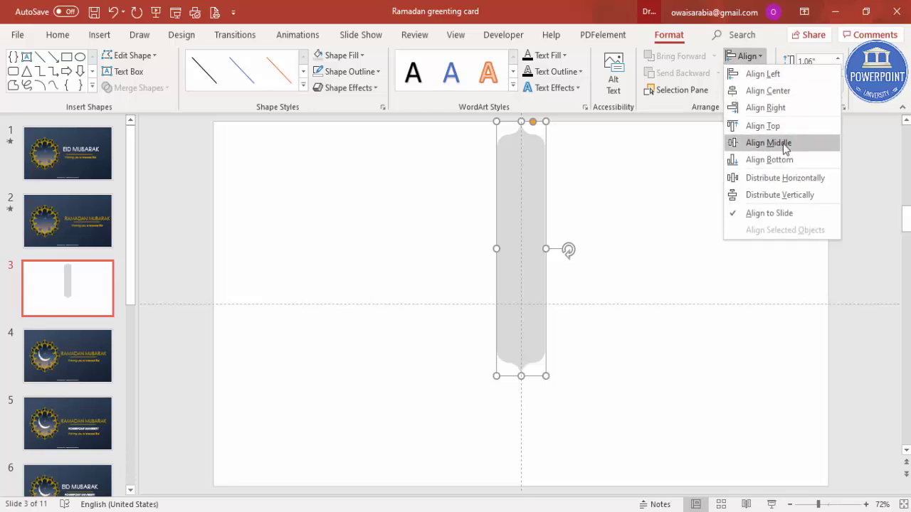
click(764, 143)
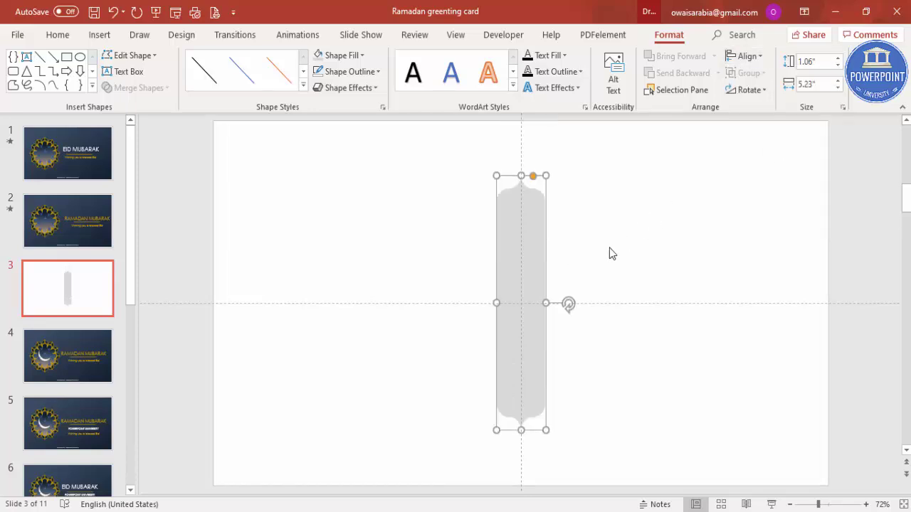
Duplicate the upright brace and centre the copy on the slide
key(ctrl+d)
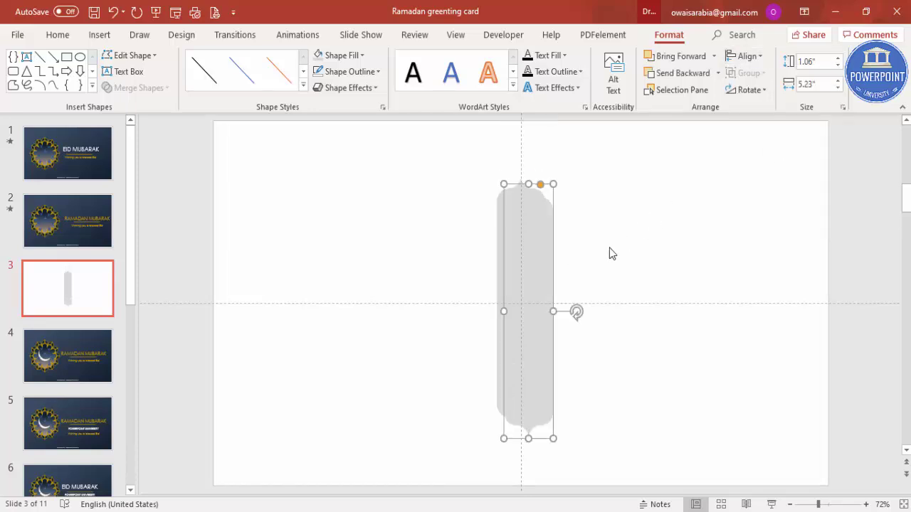
click(744, 60)
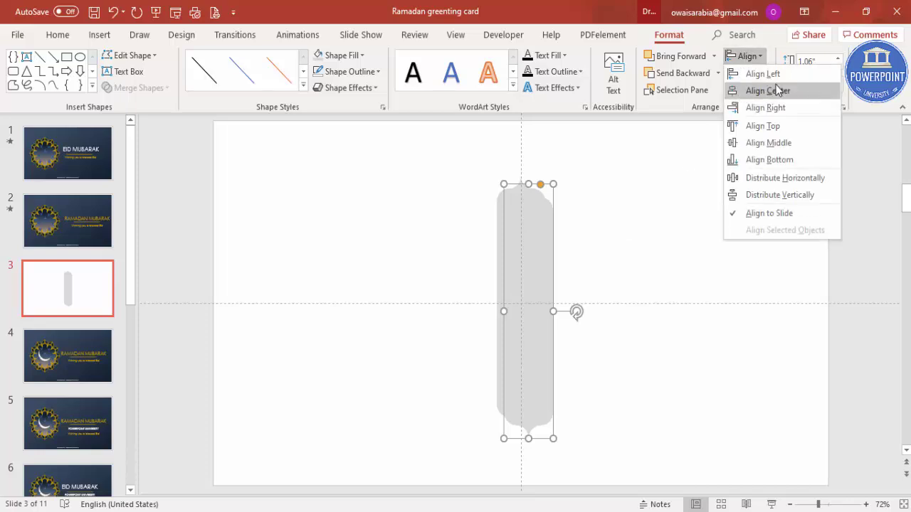
click(769, 90)
click(751, 61)
click(765, 142)
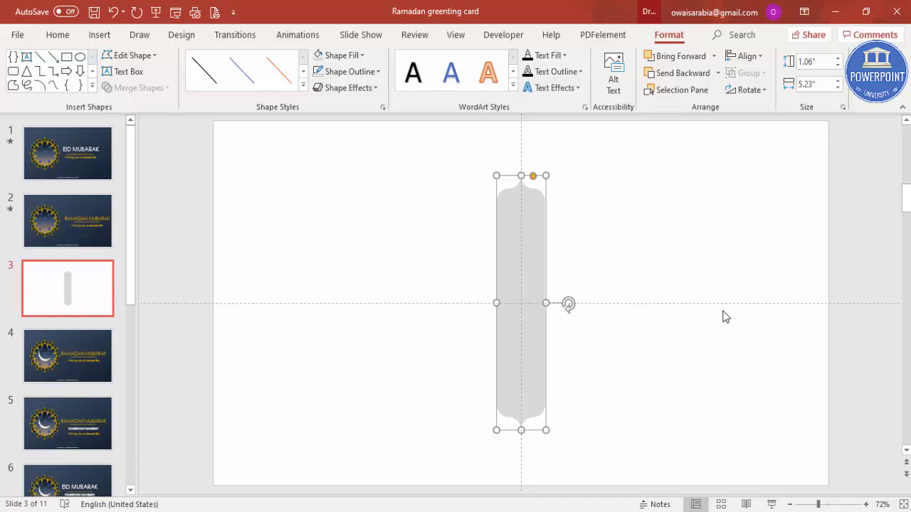
Rotate the copy clockwise in 15° steps, then delete the extra rotated copy
key(alt+Right)
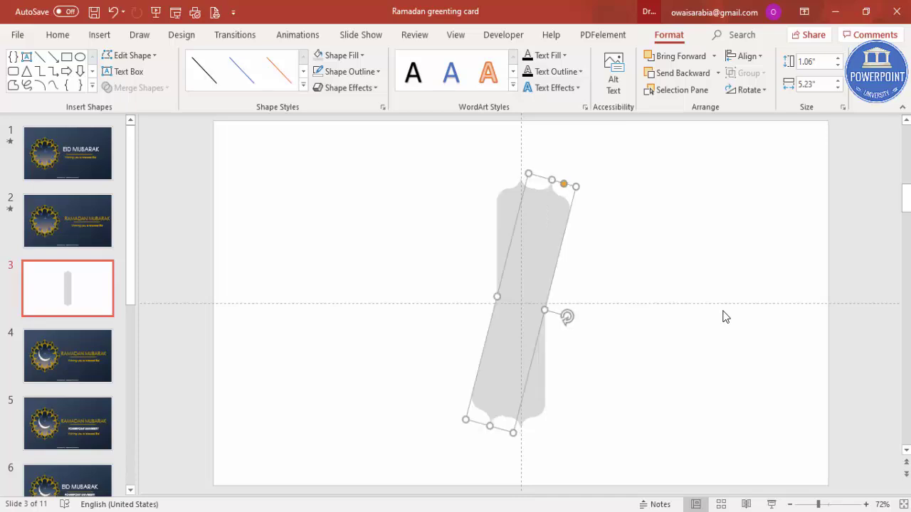
key(alt+Right)
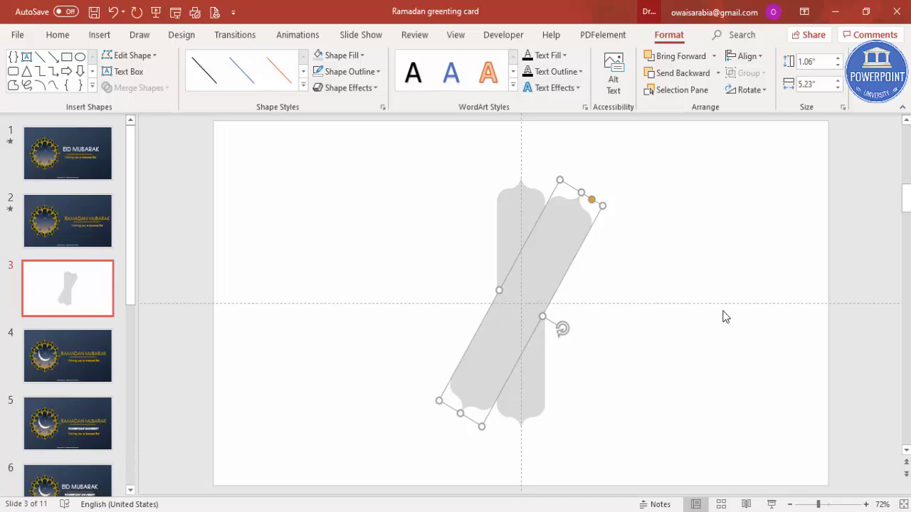
key(alt+Right)
key(alt+Right)
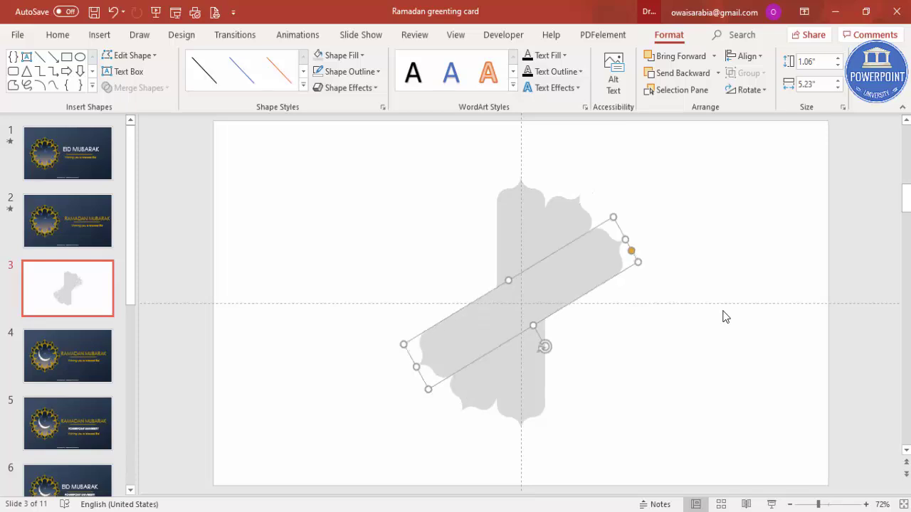
key(alt+Right)
key(alt+Right)
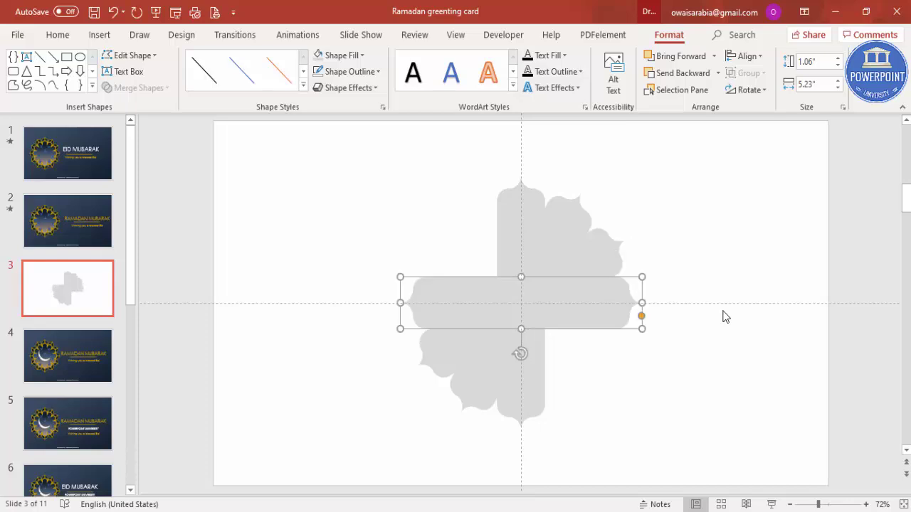
key(alt+Right)
key(alt+Right)
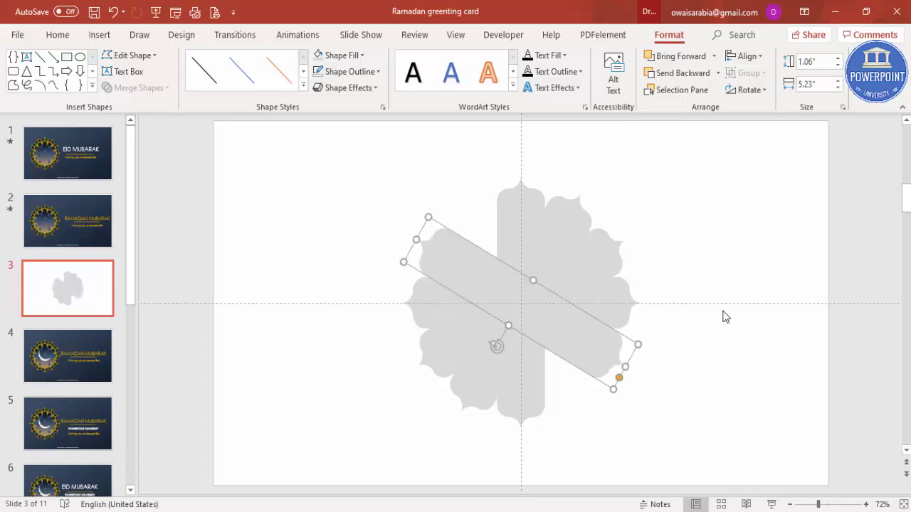
key(alt+Right)
key(alt+Right)
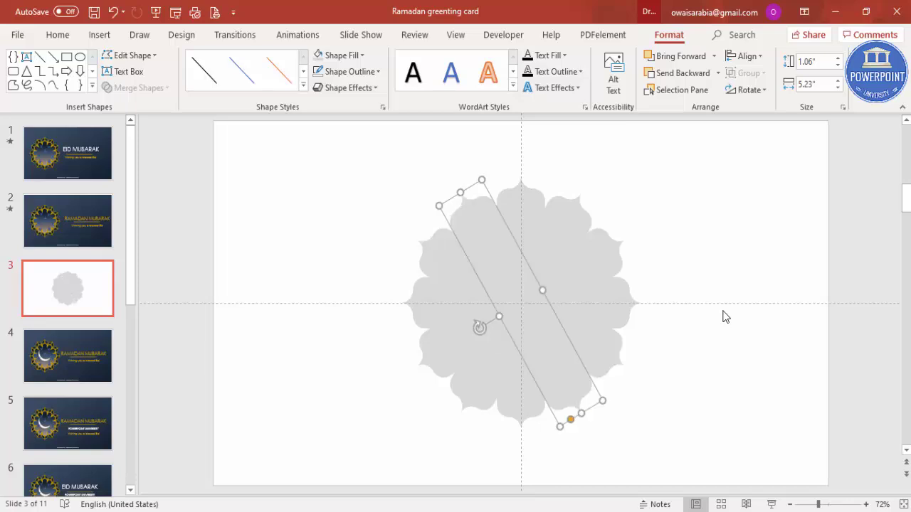
key(Delete)
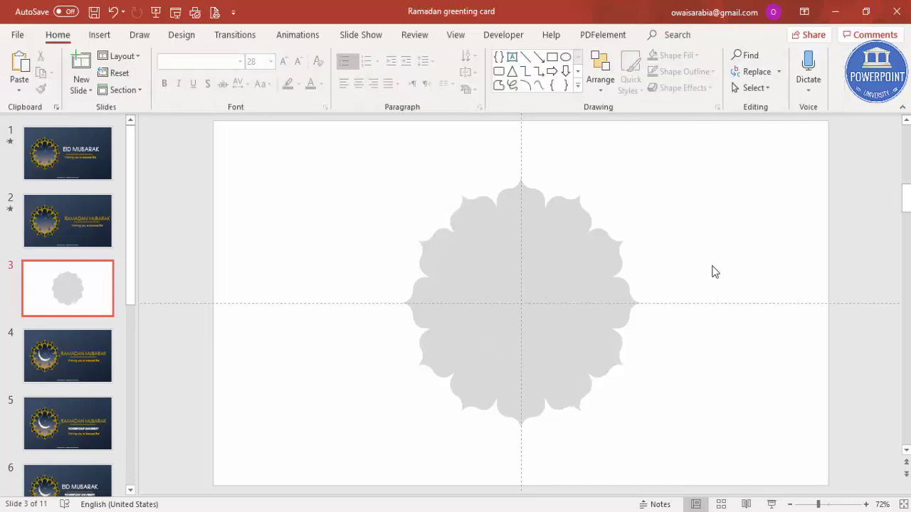
Select all the brace copies and Union them into one scalloped rosette shape
drag(327, 151, 757, 484)
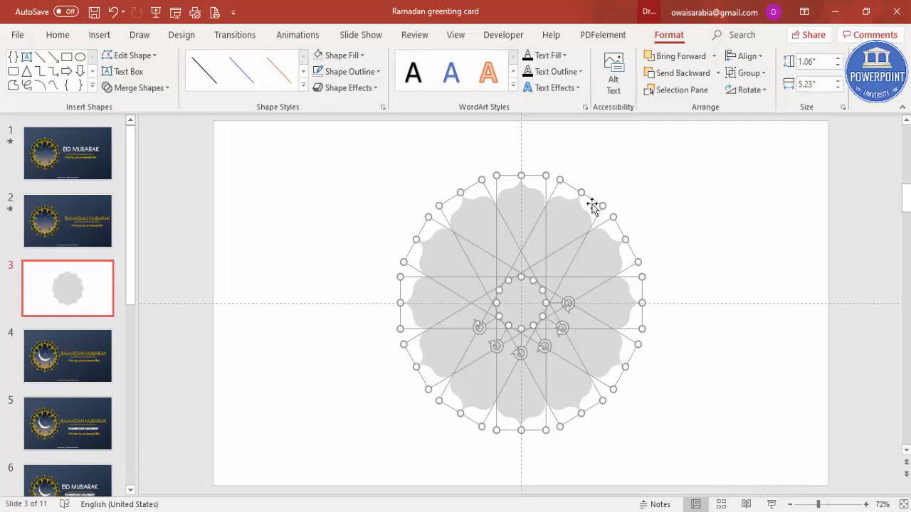
click(150, 89)
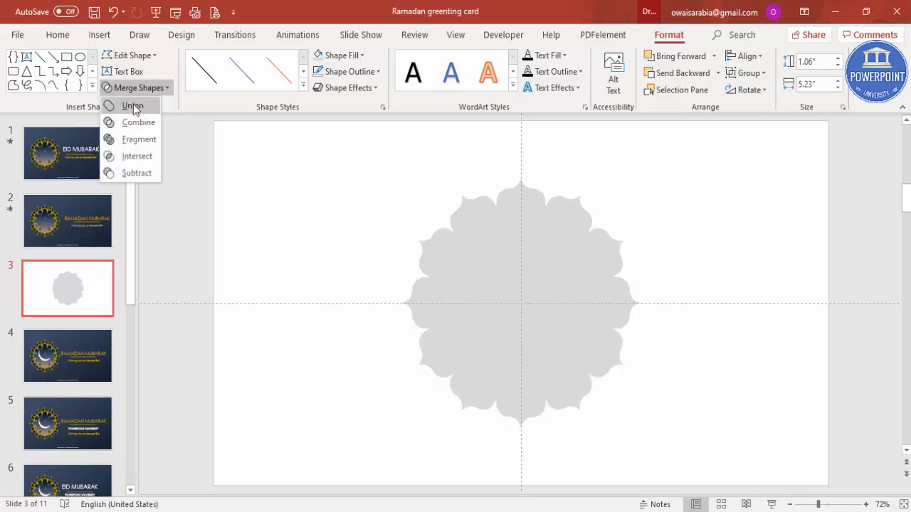
click(133, 107)
drag(590, 268, 541, 285)
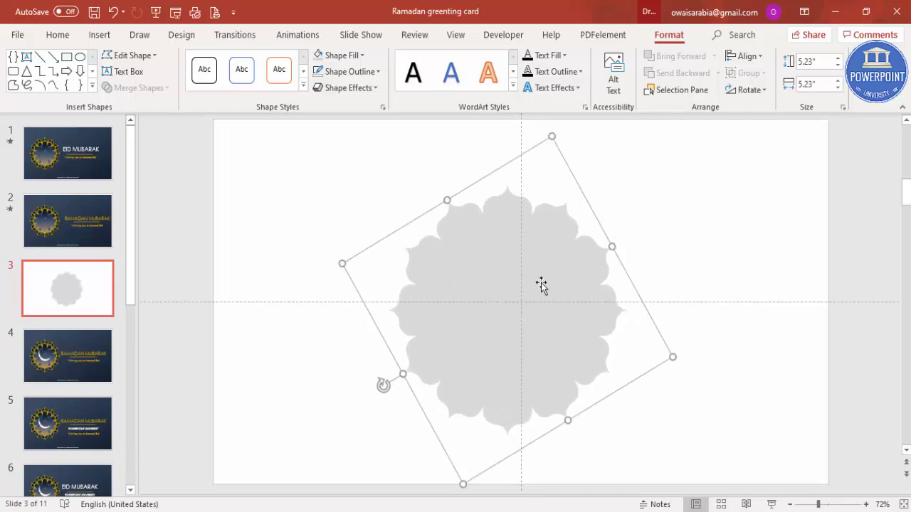
key(ctrl+z)
key(ctrl+z)
key(ctrl+z)
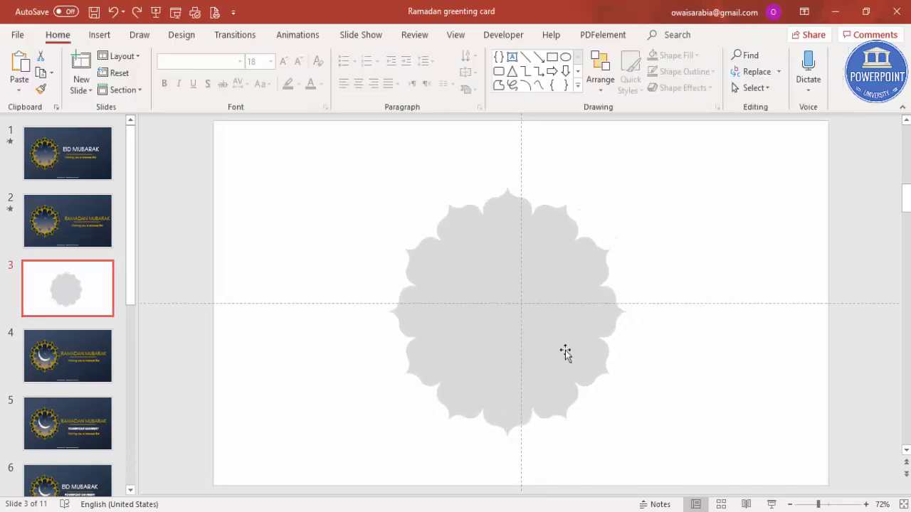
Move the flower left and make a copy of it filled dark grey
drag(519, 344, 431, 344)
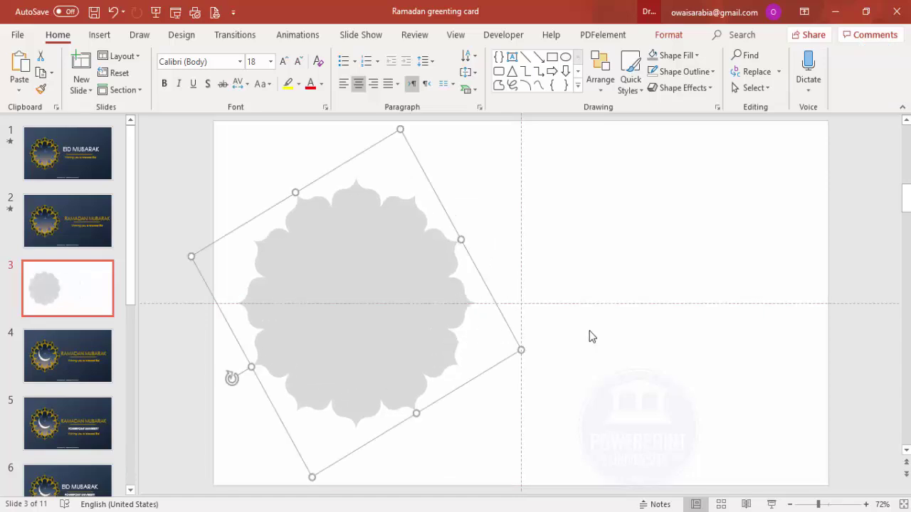
drag(377, 264, 541, 271)
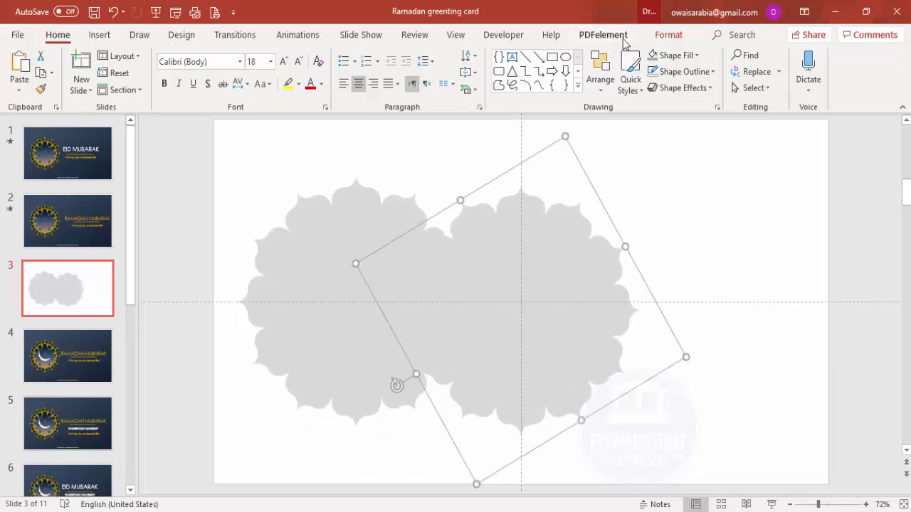
click(668, 34)
click(358, 55)
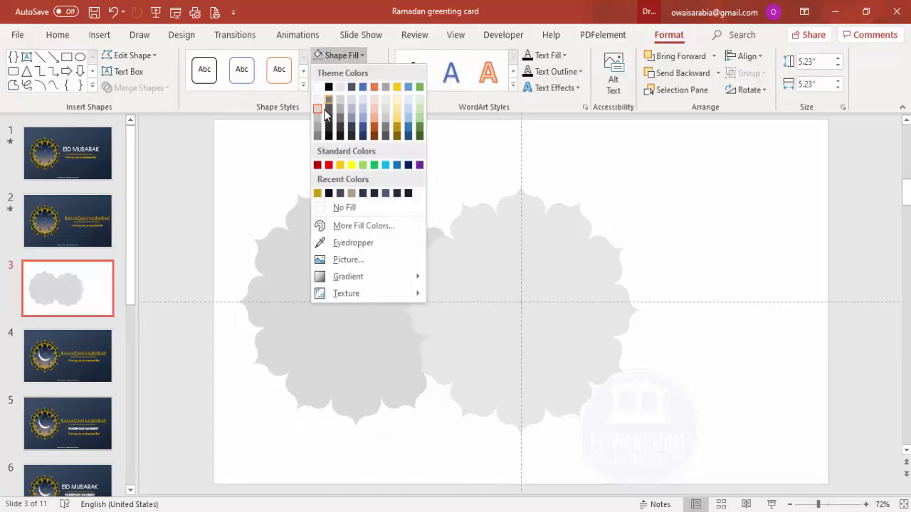
click(318, 128)
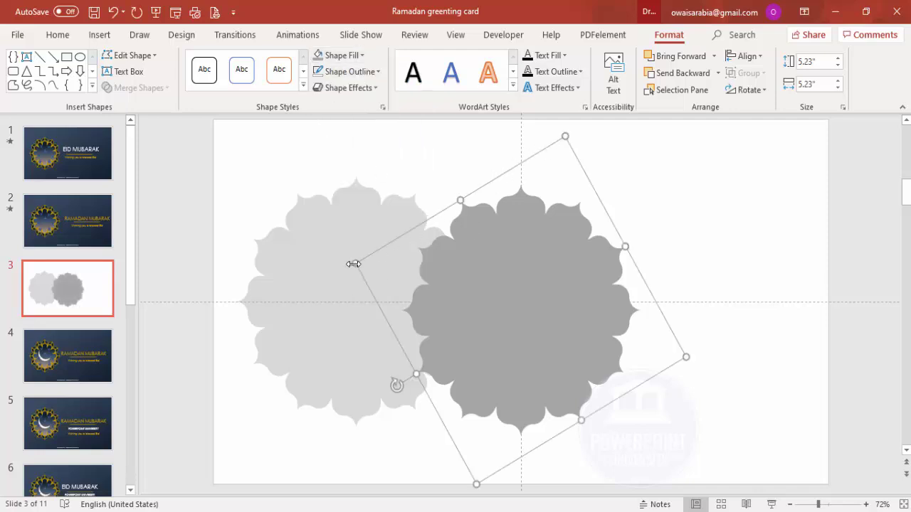
Shrink the dark flower to 4.05" and centre it on the light flower
drag(356, 264, 430, 286)
drag(632, 316, 384, 319)
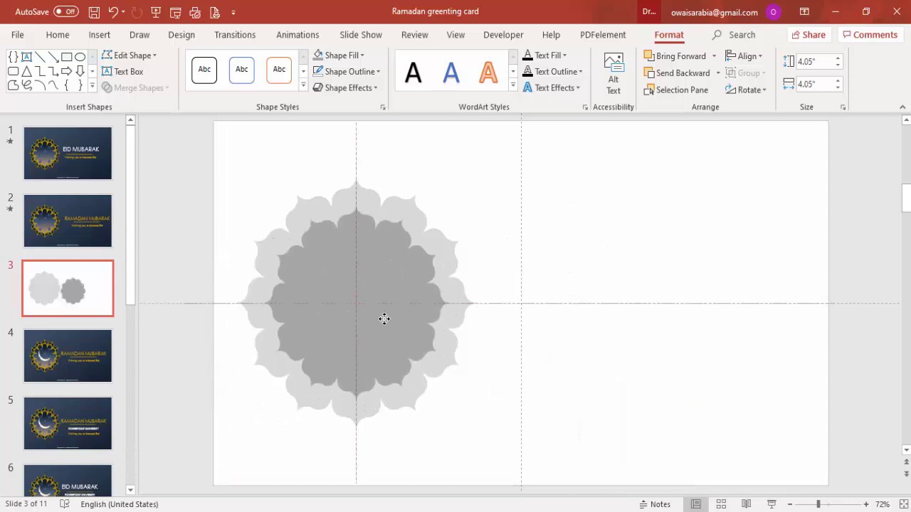
drag(384, 319, 384, 319)
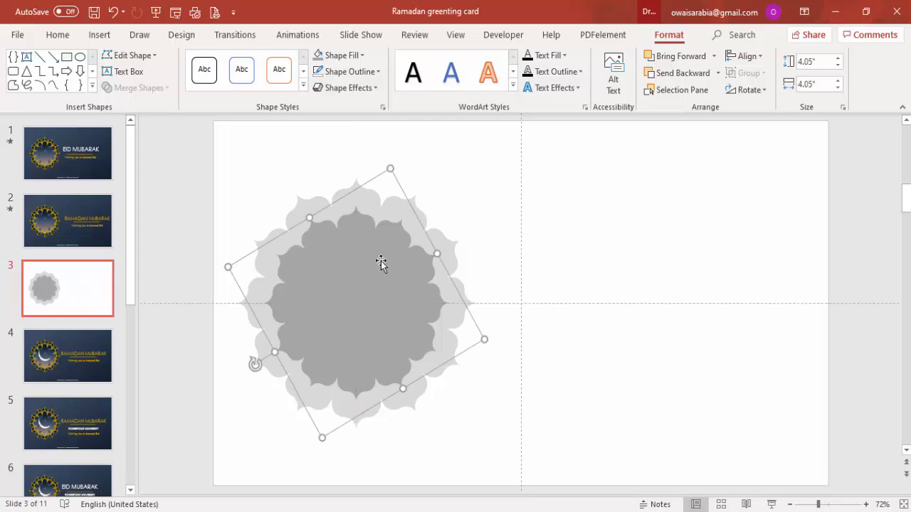
click(468, 202)
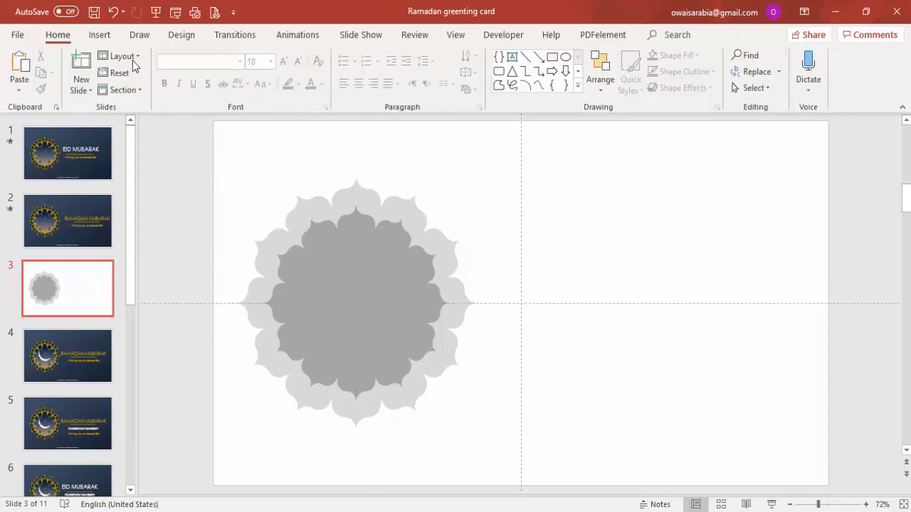
Draw a rectangle covering the whole slide
click(101, 35)
click(221, 92)
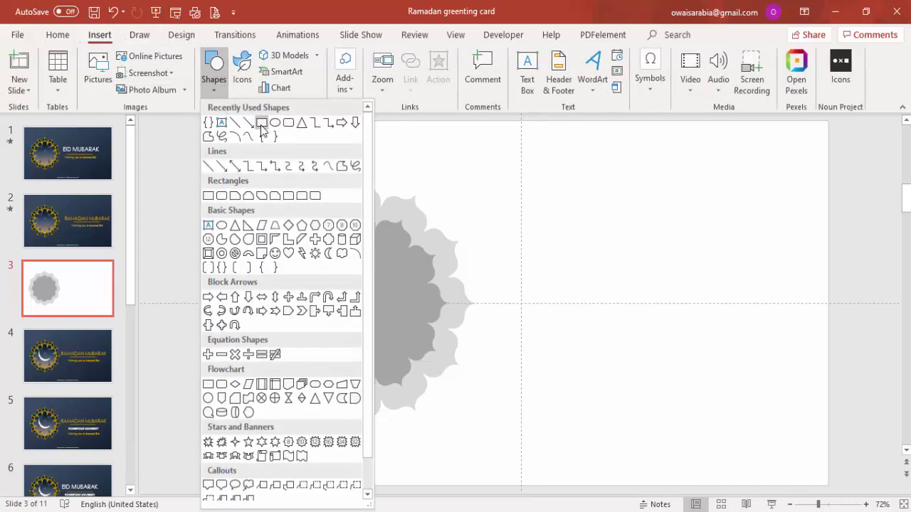
click(261, 123)
drag(215, 121, 828, 484)
Give the rectangle no outline and a light blue-grey fill, and send it to back
click(365, 72)
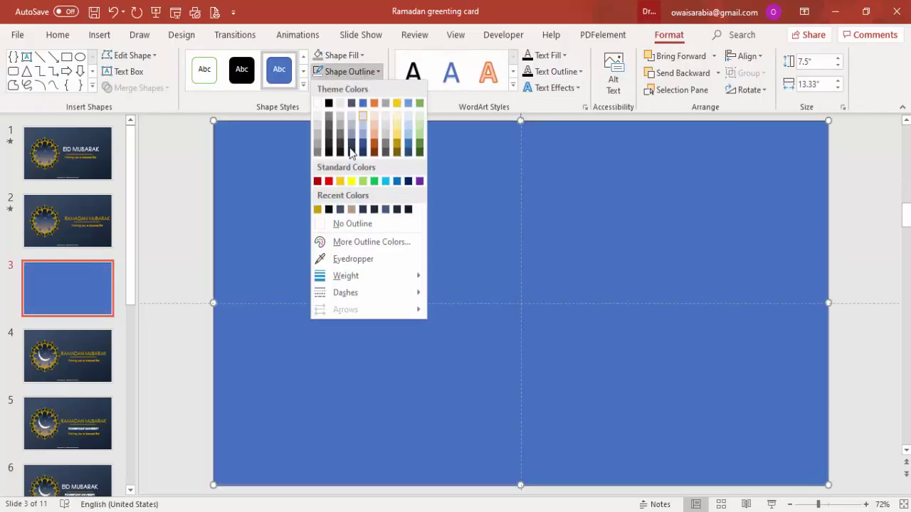
click(357, 223)
click(343, 61)
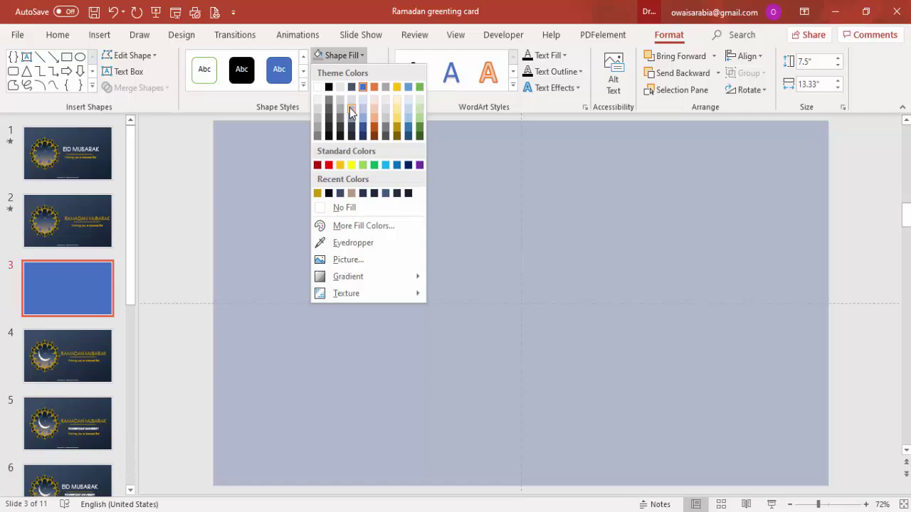
click(349, 108)
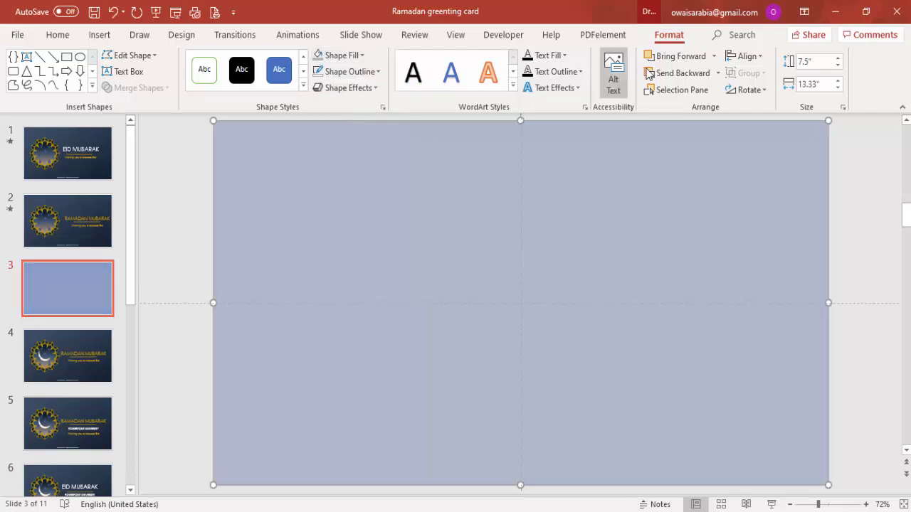
click(718, 72)
click(686, 107)
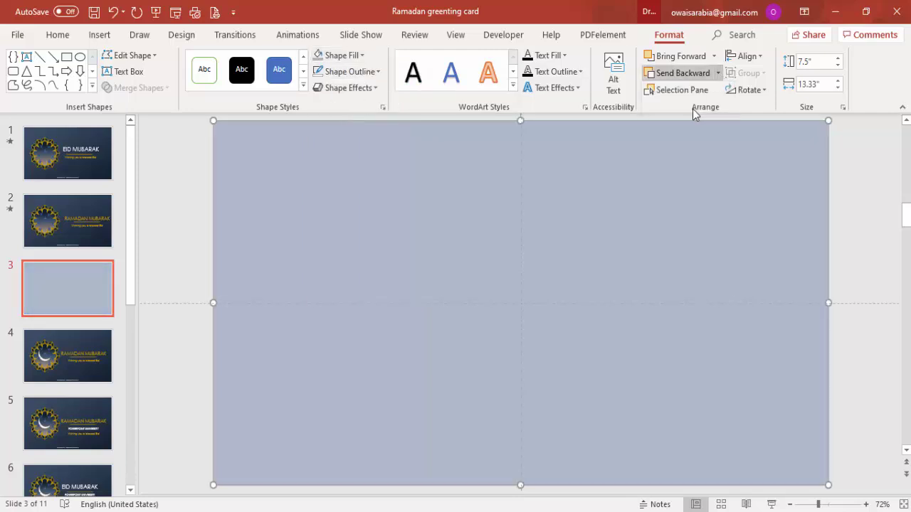
click(170, 199)
Duplicate slide 3 as slide 4, then select both flowers on slide 3
click(92, 289)
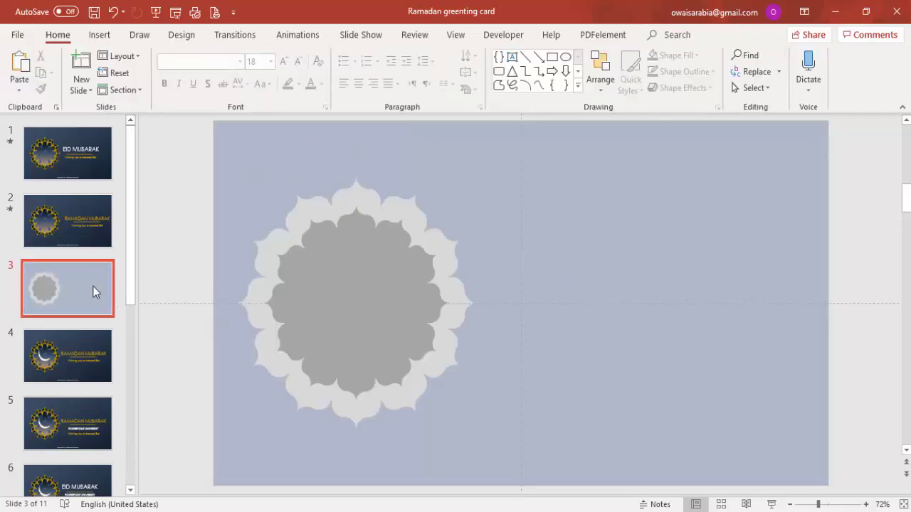
right_click(94, 291)
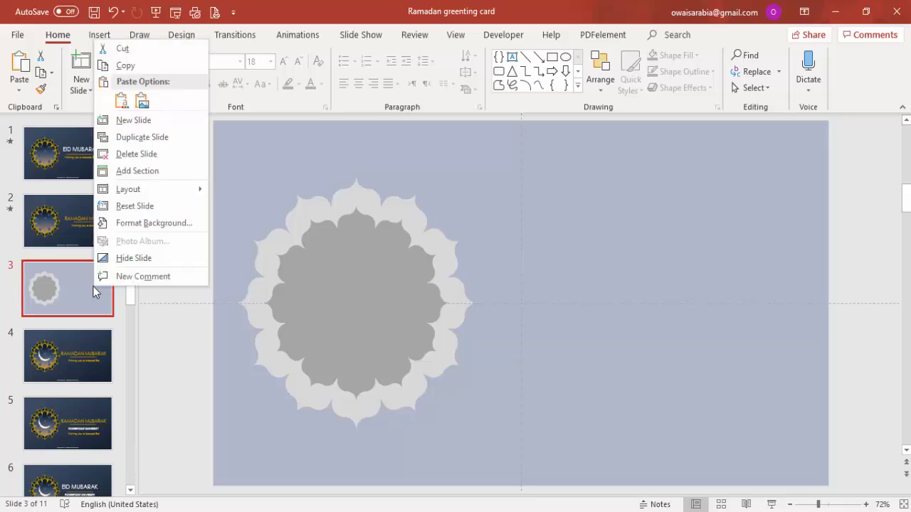
click(166, 139)
click(93, 297)
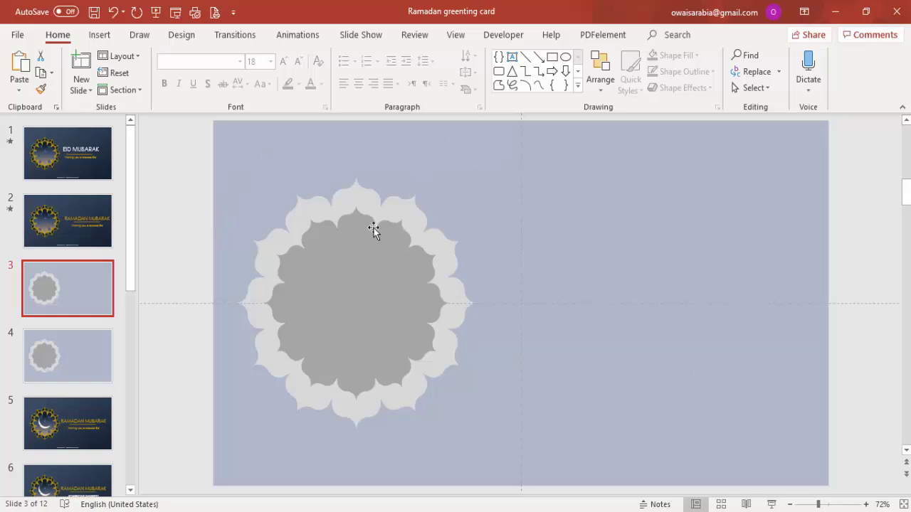
click(354, 198)
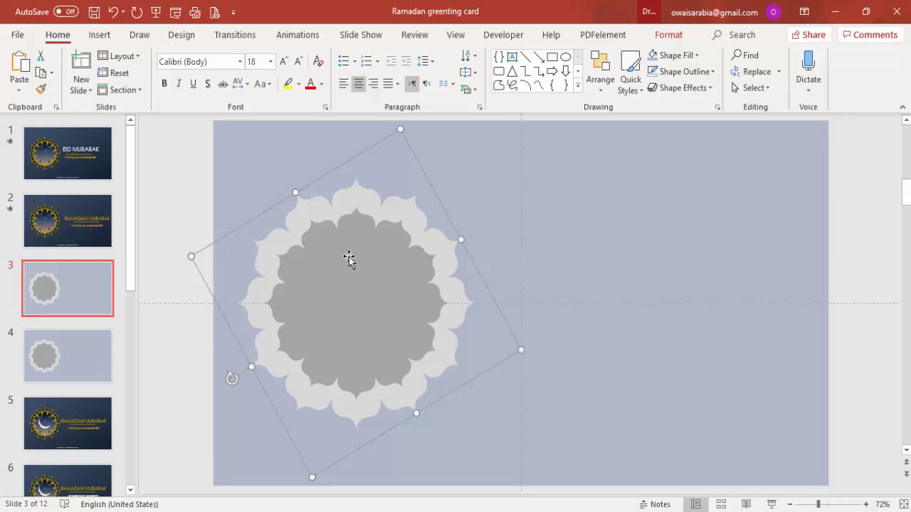
shift+click(349, 259)
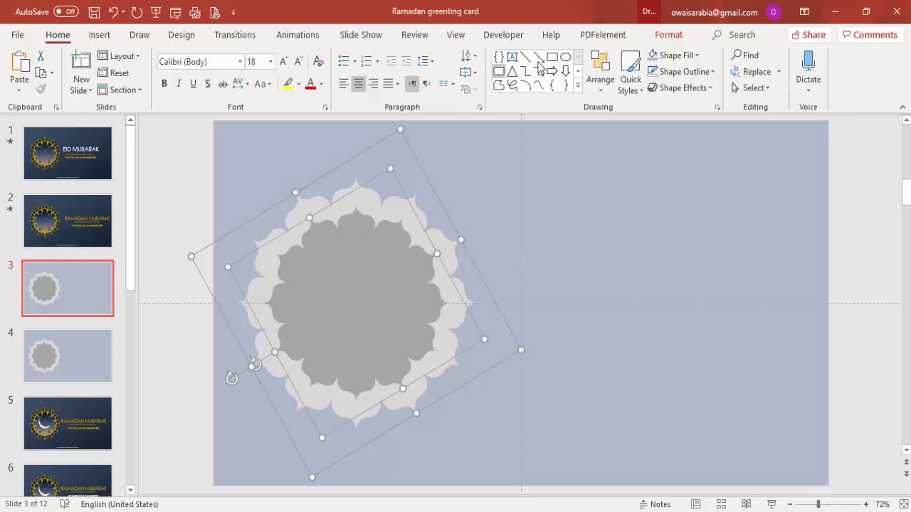
Subtract the dark inner flower from the light flower to leave a scalloped ring
click(663, 35)
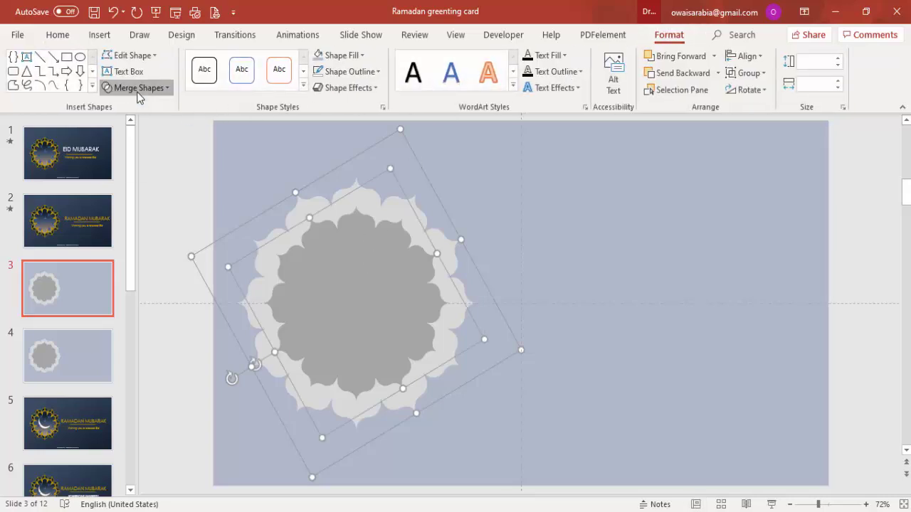
click(137, 88)
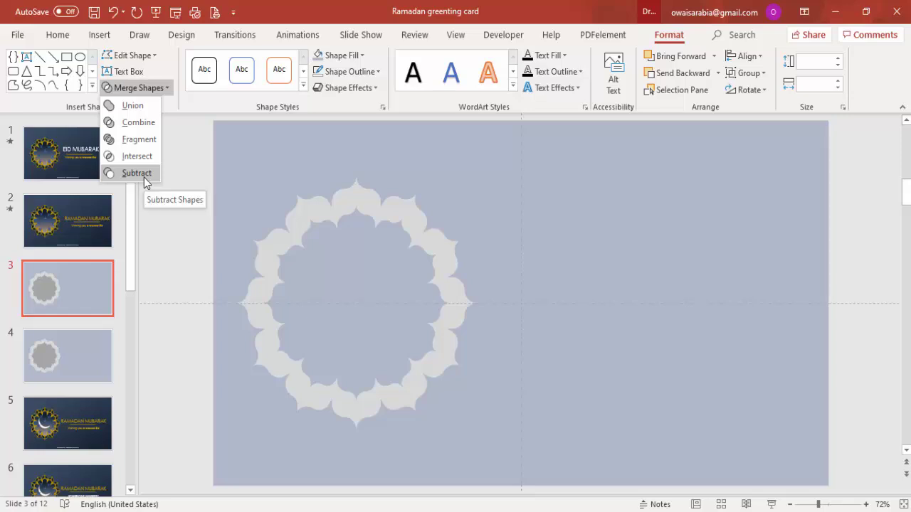
click(144, 179)
mouse_move(329, 215)
mouse_down()
mouse_move(218, 170)
mouse_move(458, 202)
mouse_move(354, 201)
mouse_move(329, 210)
mouse_up()
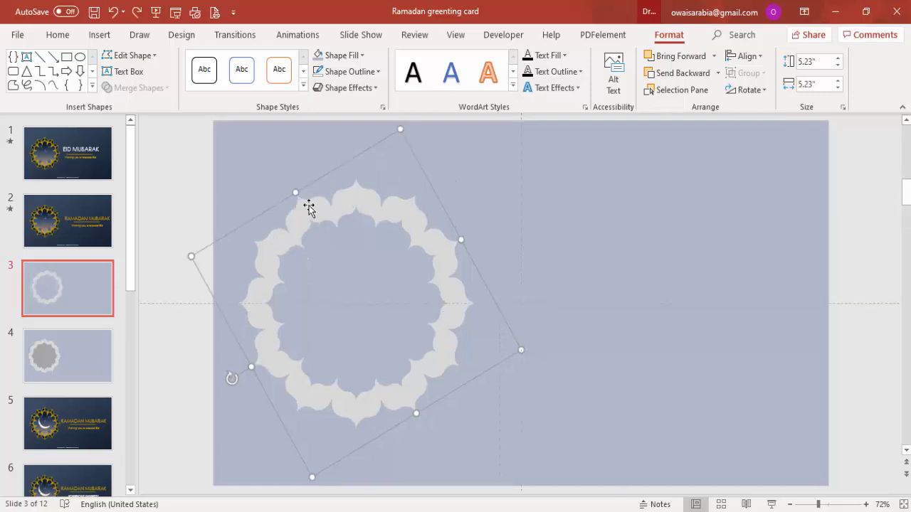
click(176, 204)
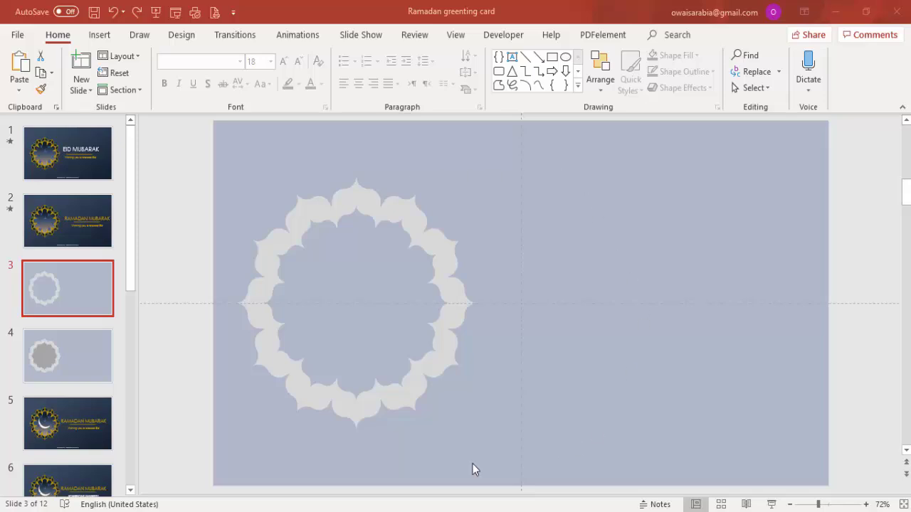
Delete the inner dark flower on slide 4
click(81, 360)
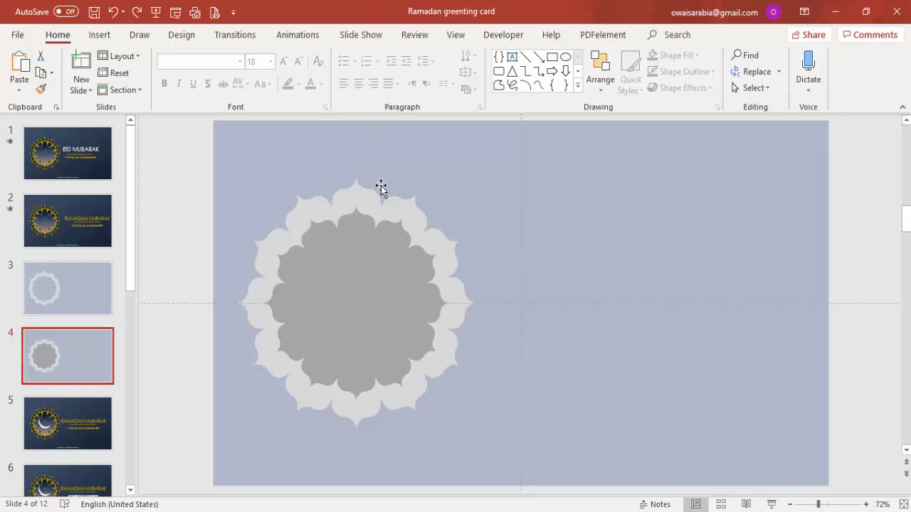
click(349, 238)
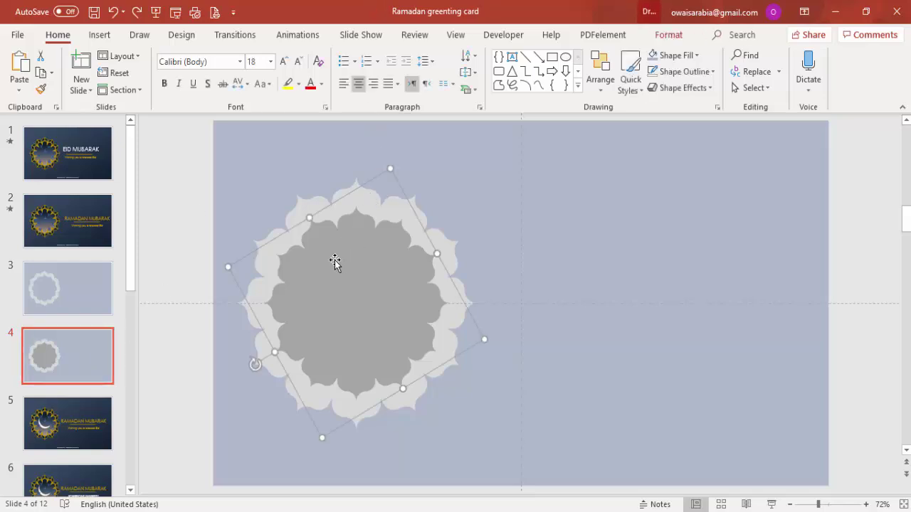
key(Delete)
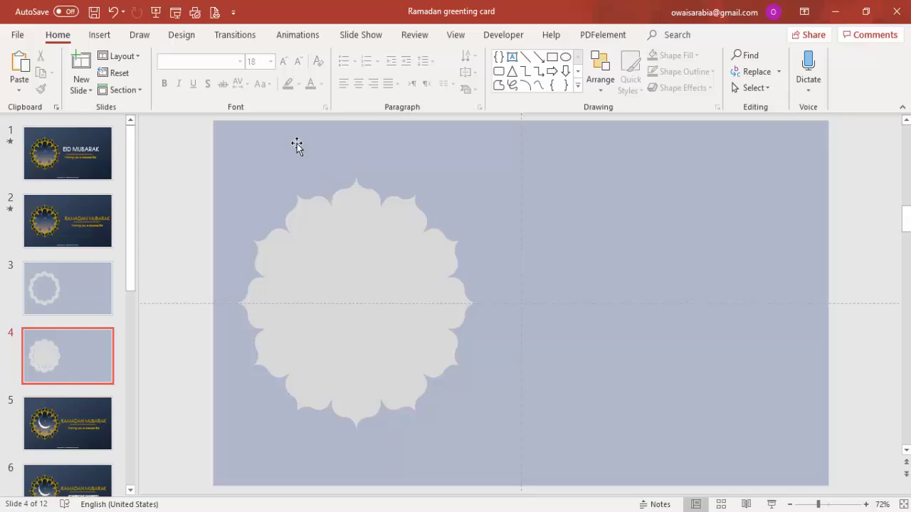
Subtract the light flower from the slide-sized rectangle to make a flower-shaped window
click(267, 152)
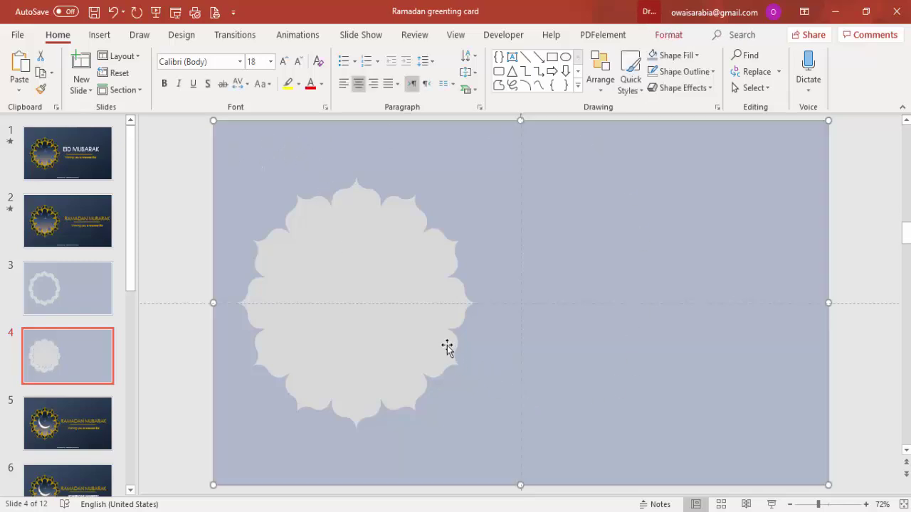
click(311, 219)
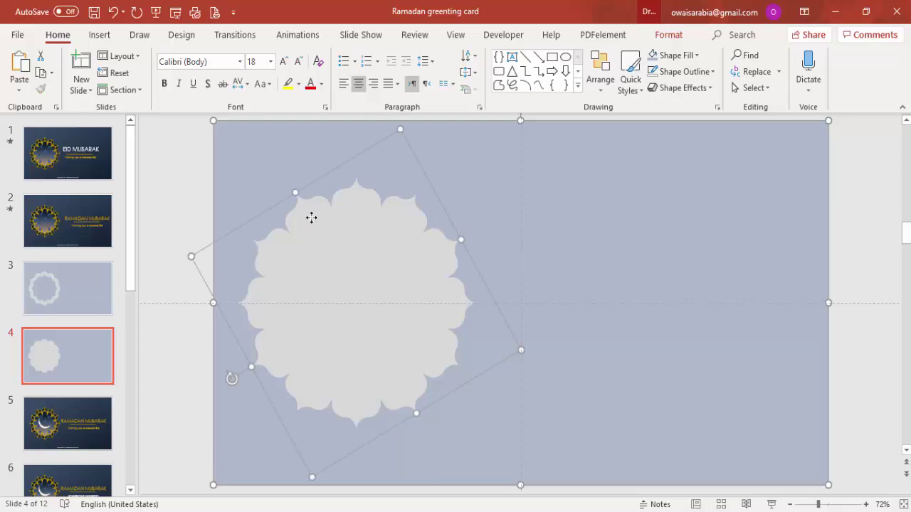
click(668, 34)
click(145, 88)
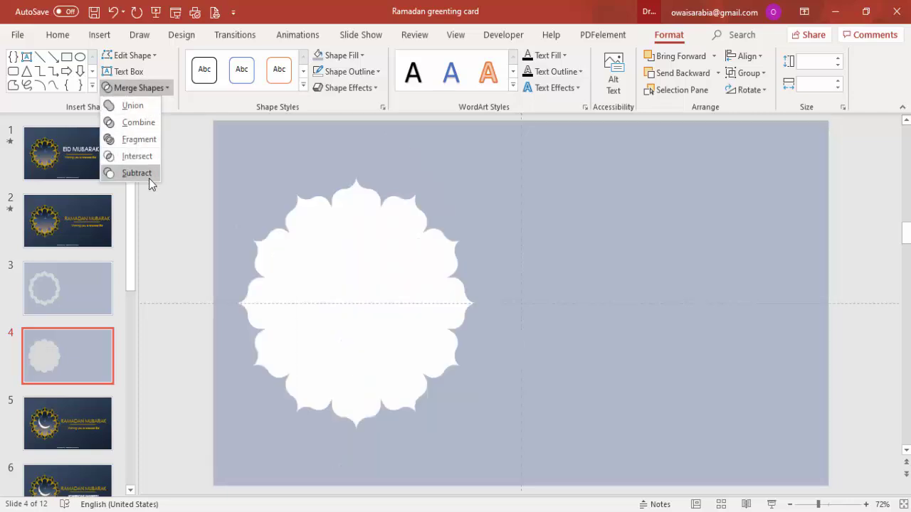
click(137, 173)
drag(356, 173, 330, 150)
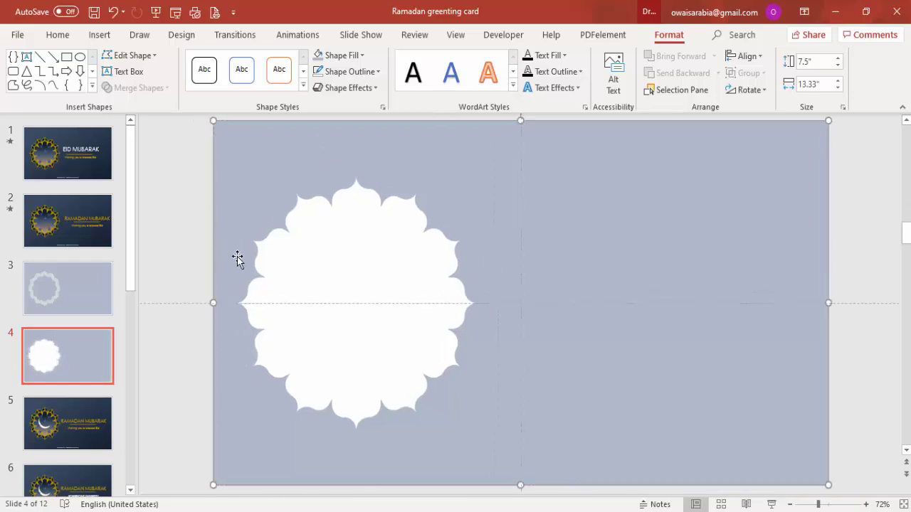
Copy the scalloped ring from slide 3 and paste it onto slide 4
click(82, 302)
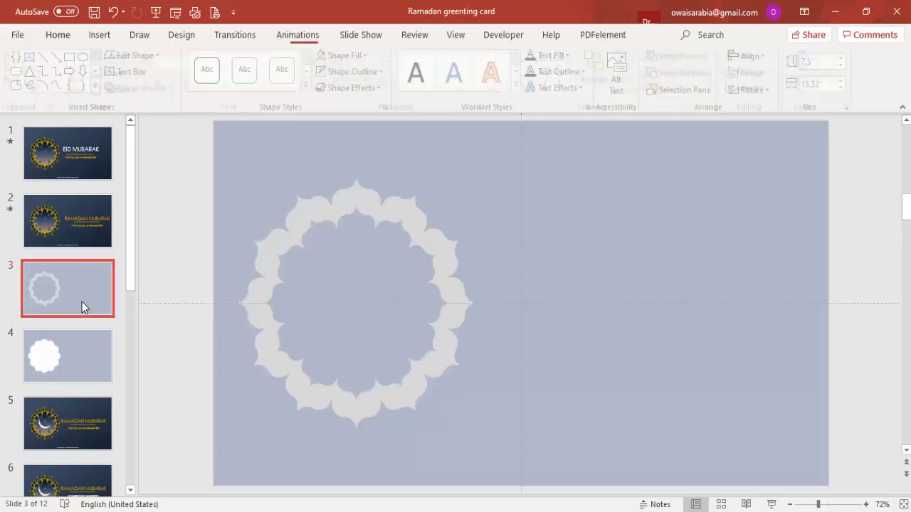
click(292, 220)
mouse_move(292, 203)
mouse_down()
mouse_move(358, 191)
mouse_move(258, 205)
mouse_move(301, 210)
mouse_up()
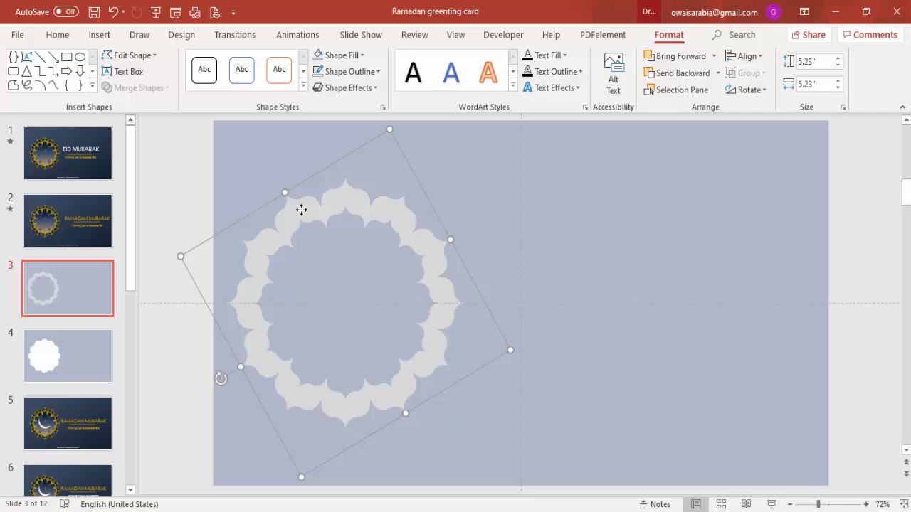
click(98, 348)
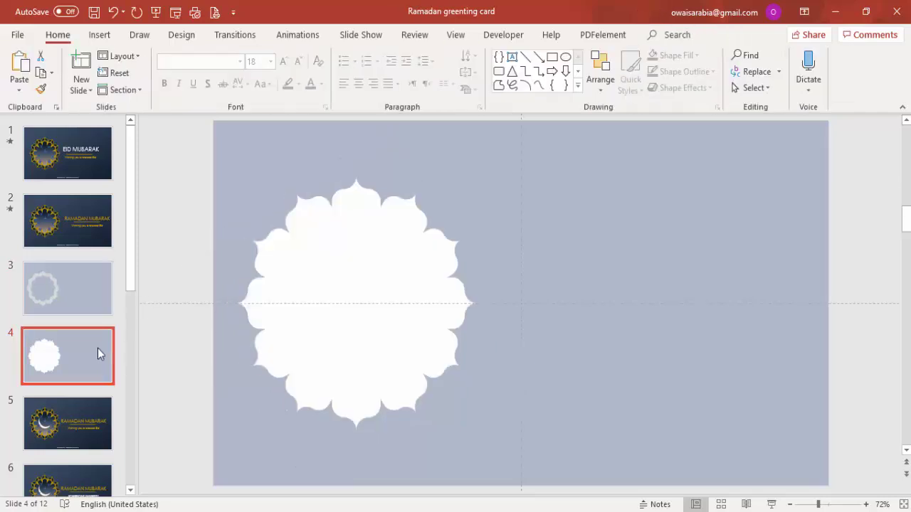
key(ctrl+v)
Align the pasted ring and the cut-out panel so the ring frames the flower window
drag(392, 223, 406, 226)
click(669, 217)
mouse_move(575, 197)
mouse_down()
mouse_move(753, 199)
mouse_move(642, 214)
mouse_move(582, 209)
mouse_move(577, 193)
mouse_up()
click(348, 203)
mouse_move(347, 204)
mouse_down()
mouse_move(380, 206)
mouse_move(345, 203)
mouse_up()
click(765, 331)
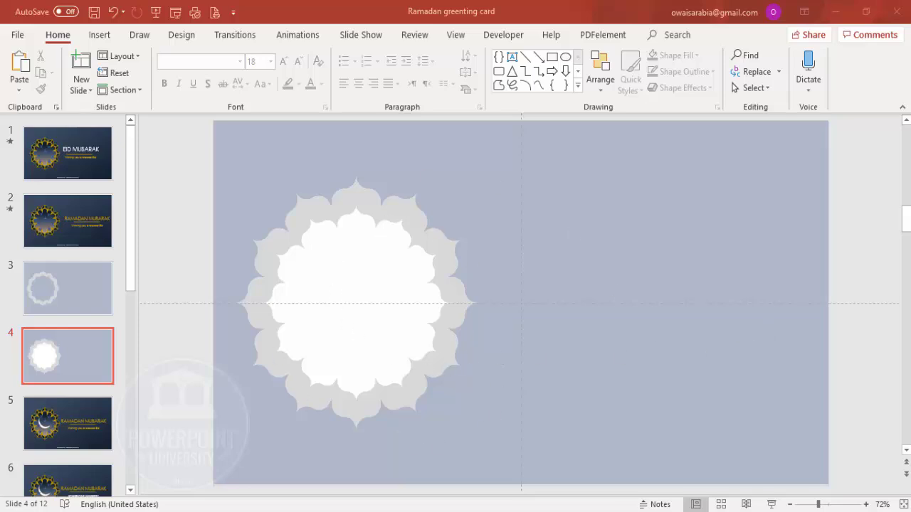
Outline the scalloped ring in gold and fill it dark navy
click(372, 195)
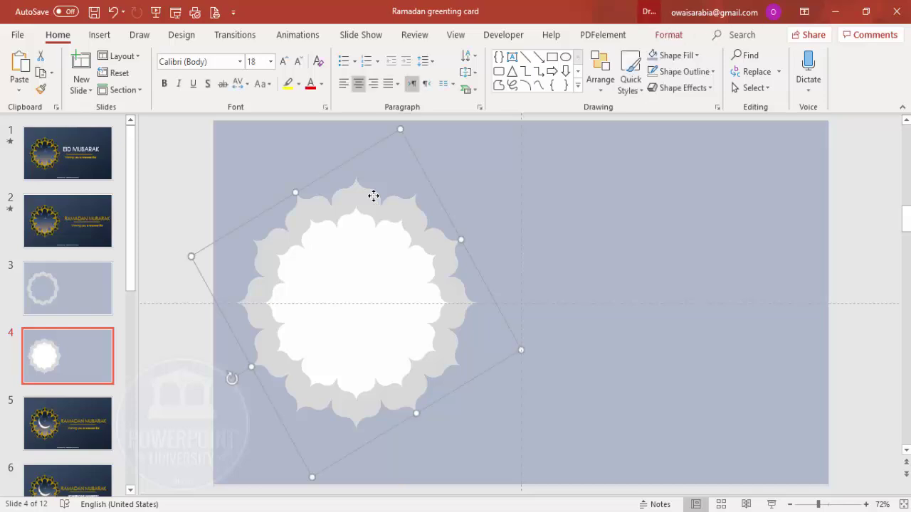
click(669, 35)
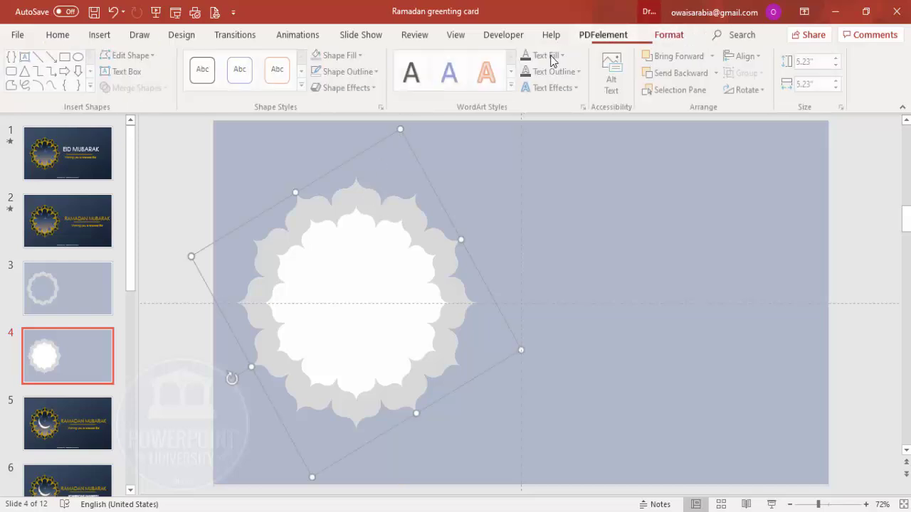
click(360, 73)
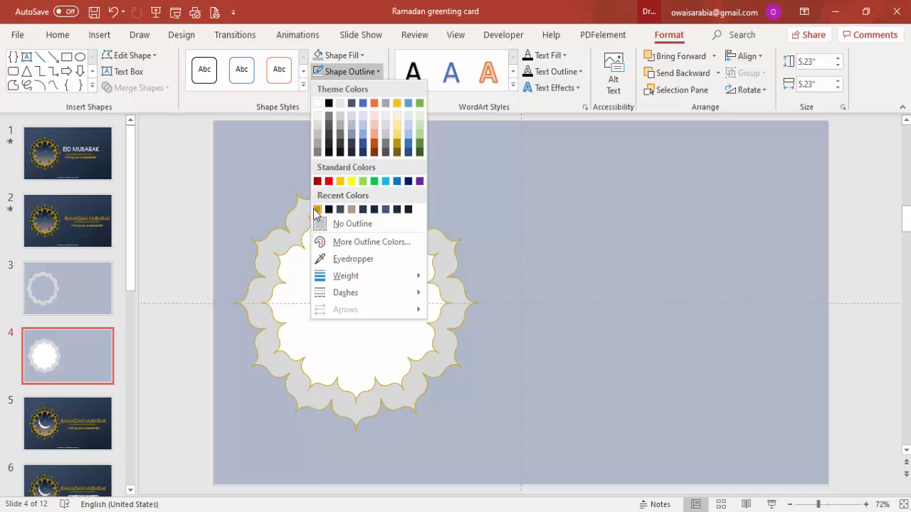
click(317, 209)
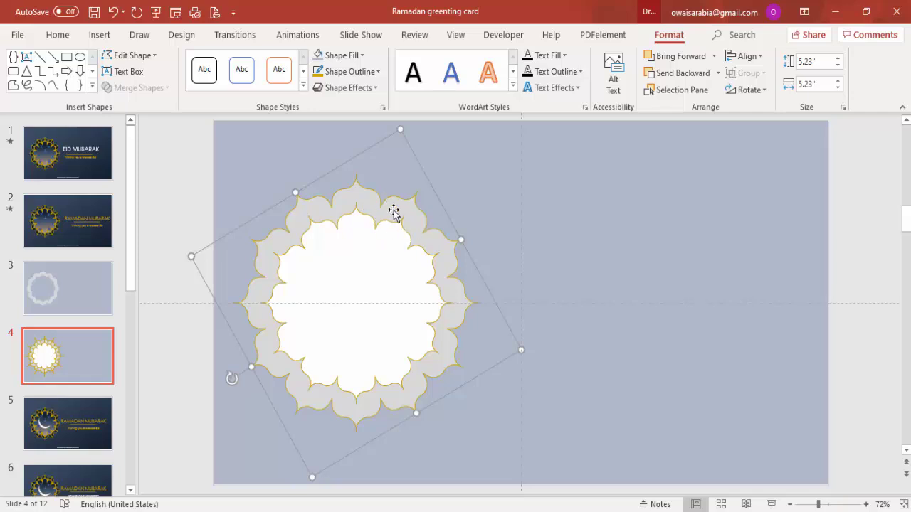
click(348, 55)
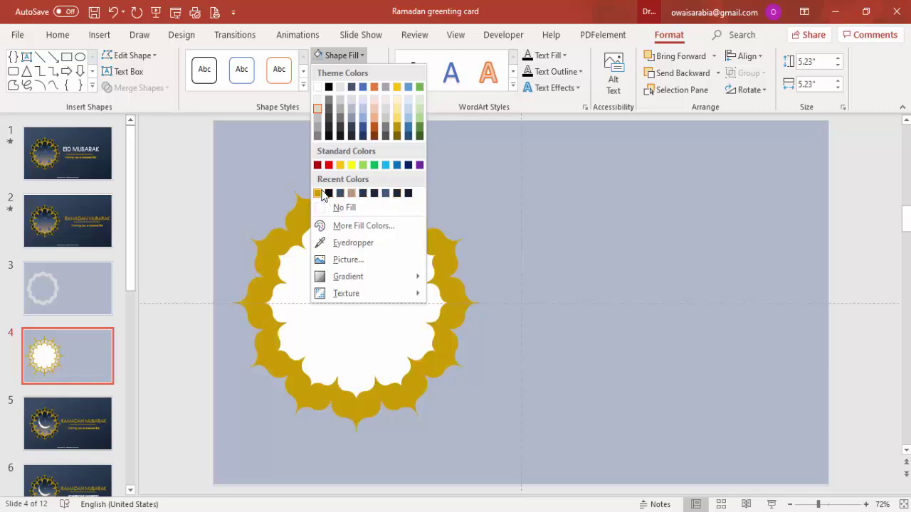
click(367, 193)
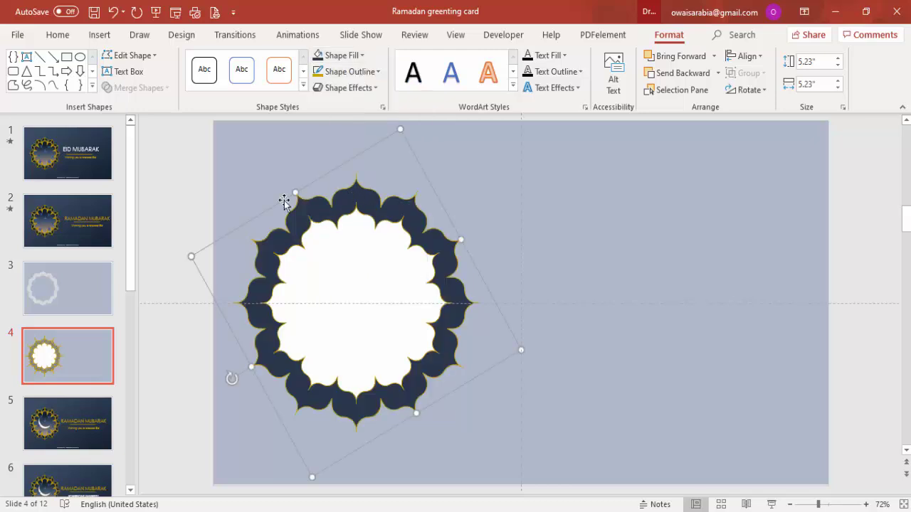
click(187, 180)
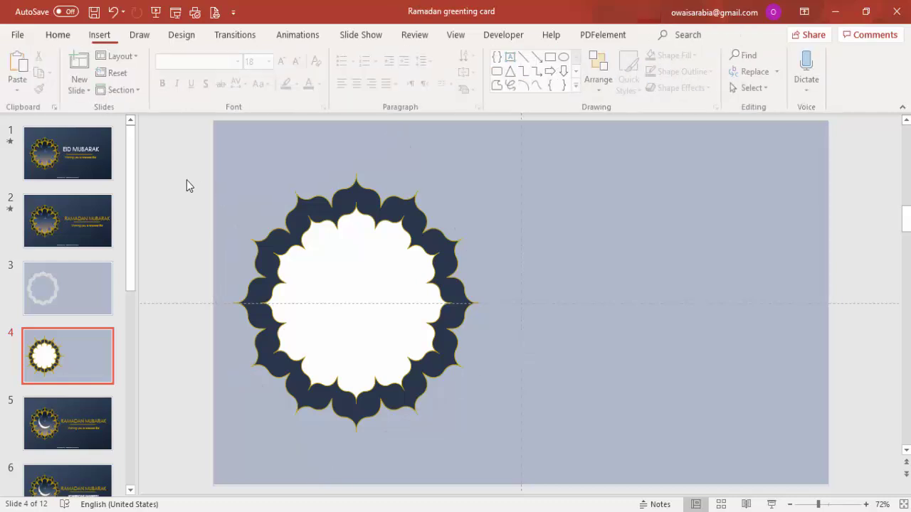
Shift the flower-cutout panel down-right and open Format Background for the exposed slide
click(600, 205)
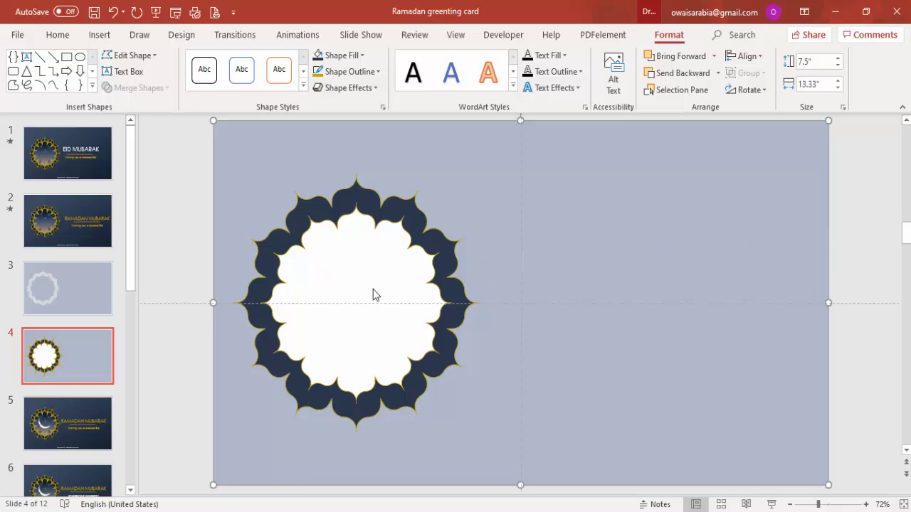
drag(619, 225, 701, 291)
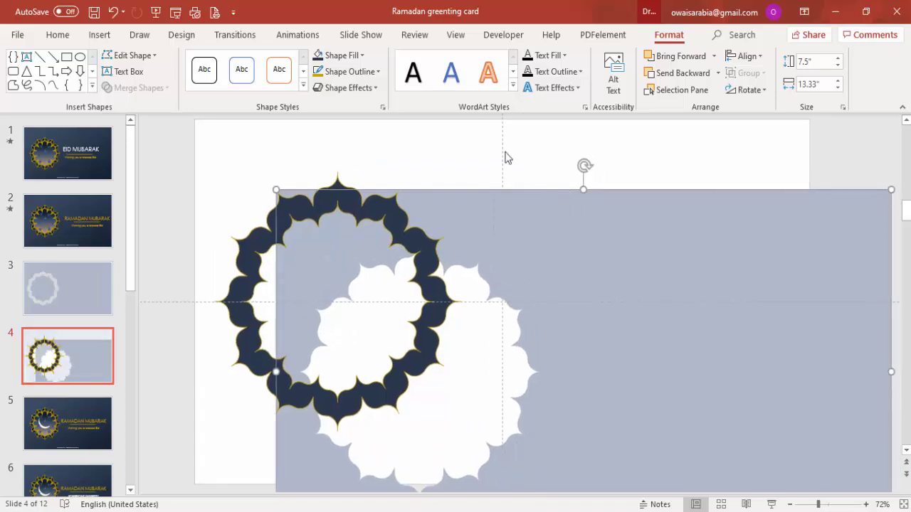
click(415, 127)
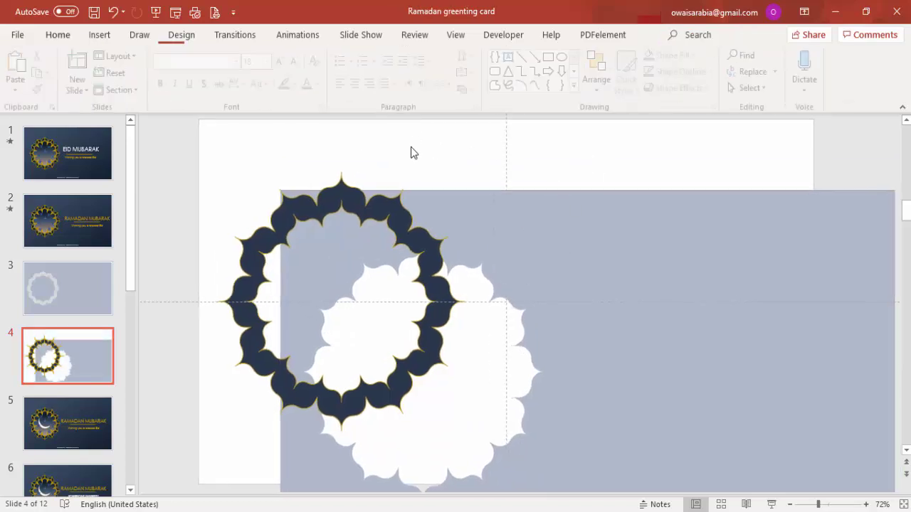
right_click(388, 149)
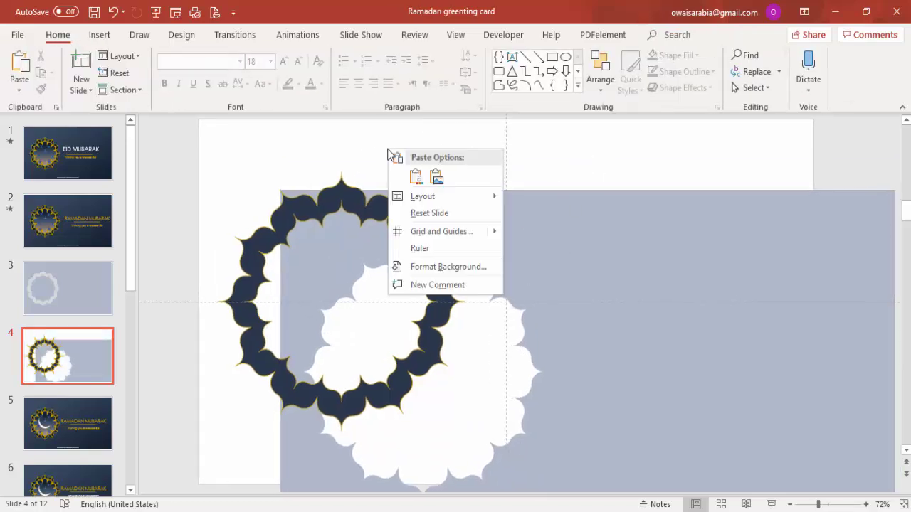
click(463, 273)
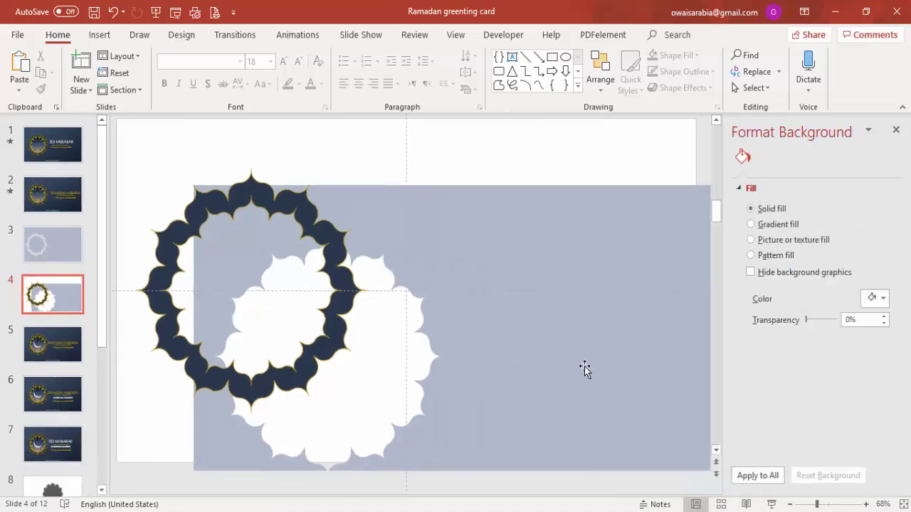
Switch the slide background to a gradient, remove the extra middle stop, and make the first stop tan
click(783, 225)
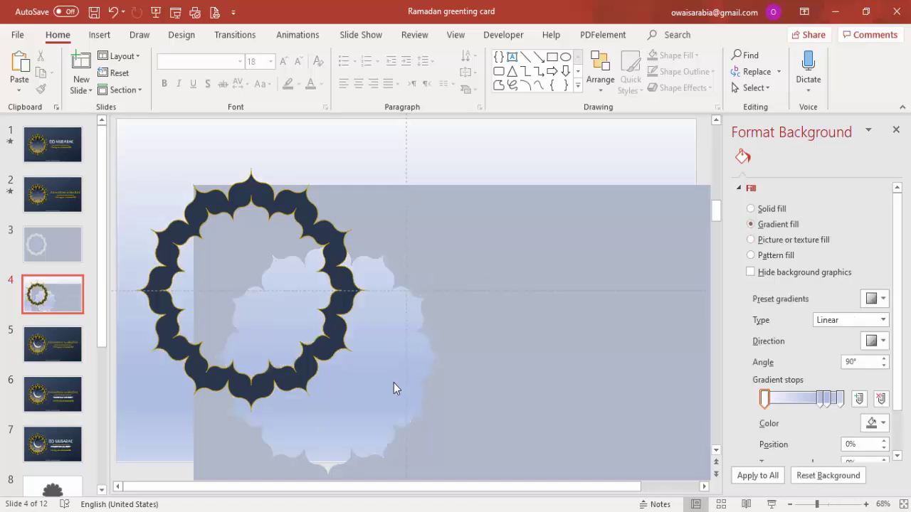
click(828, 397)
click(879, 399)
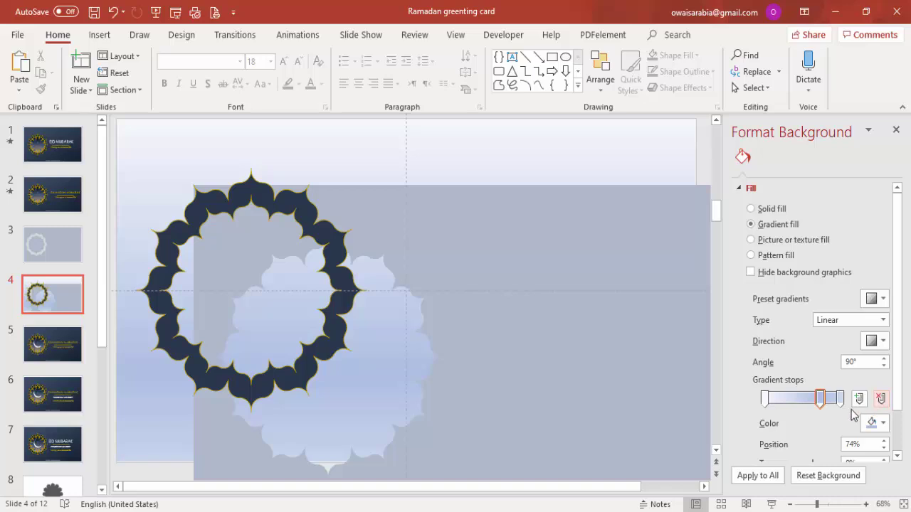
click(764, 399)
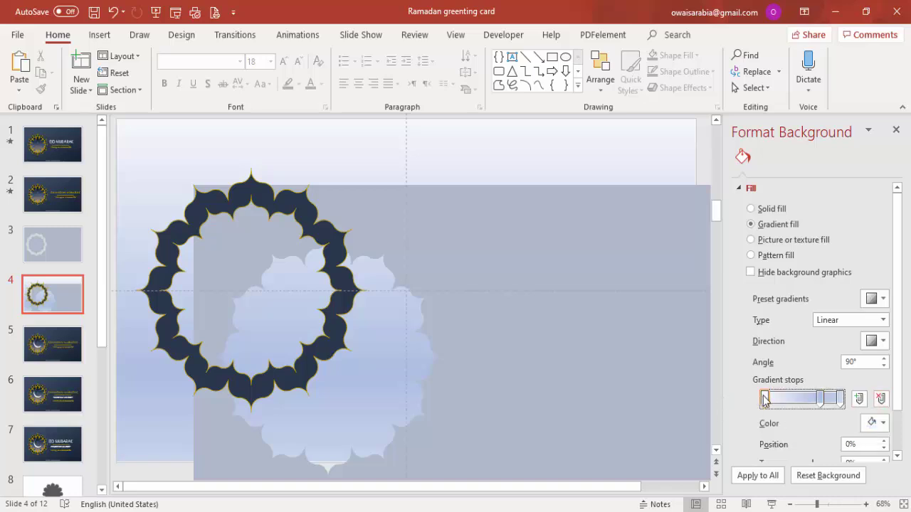
click(882, 423)
click(816, 377)
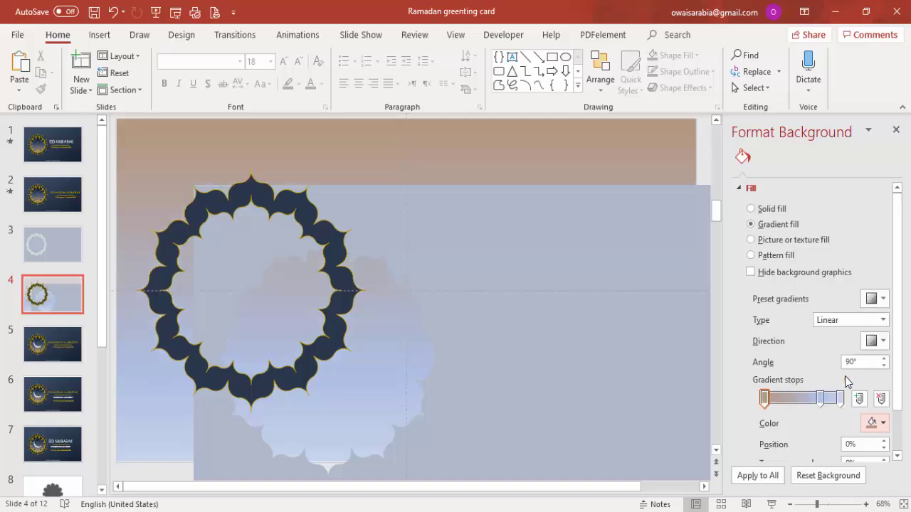
Set the gradient direction to 270°, with the 74% stop dark navy and the 100% stop black
click(883, 341)
click(804, 403)
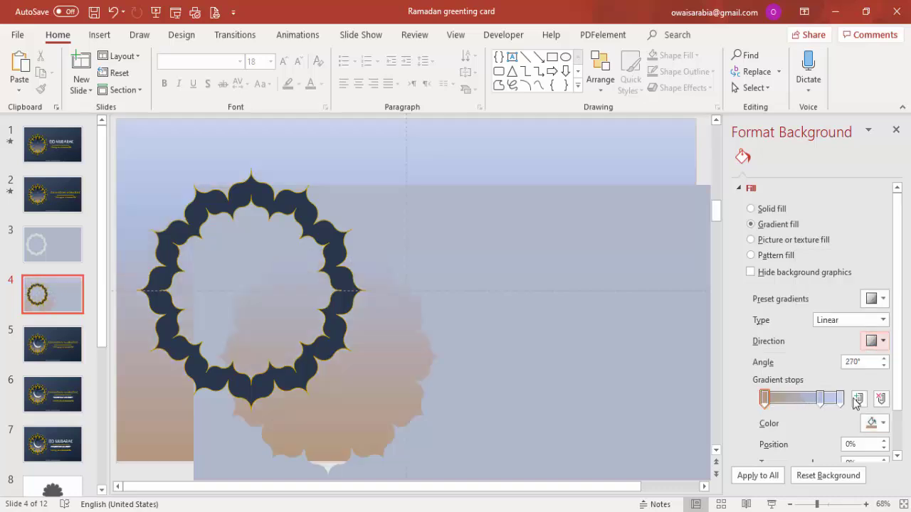
click(818, 400)
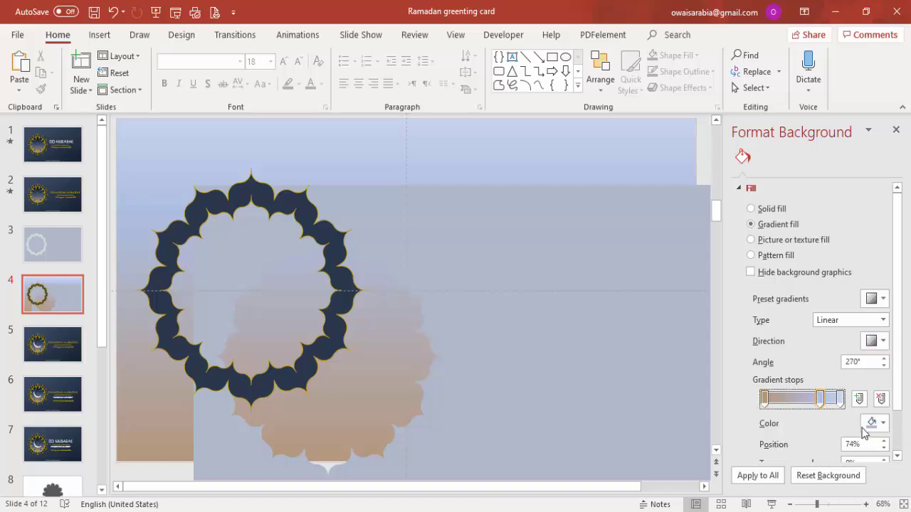
click(878, 423)
click(822, 380)
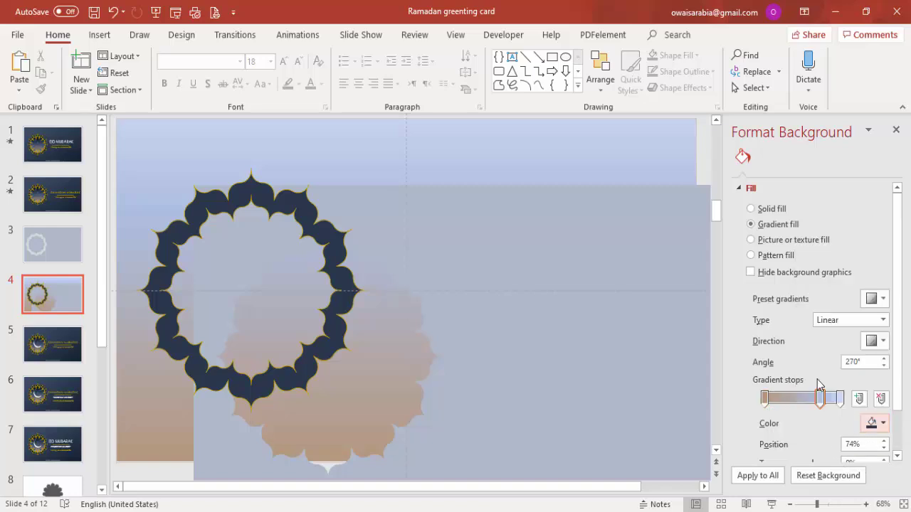
click(839, 400)
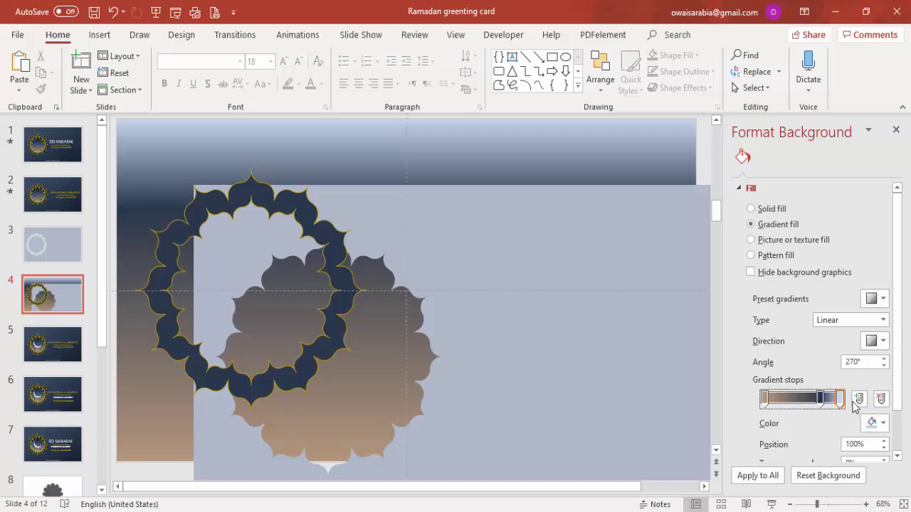
click(875, 423)
click(837, 380)
Move the flower-cutout panel back over the slide and drag the tan stop to about 38%
click(640, 372)
drag(640, 372, 571, 326)
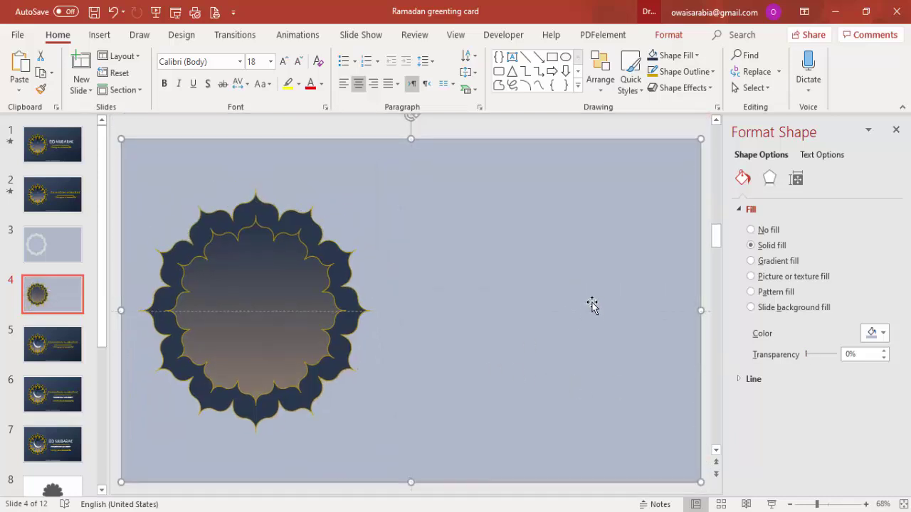
key(Escape)
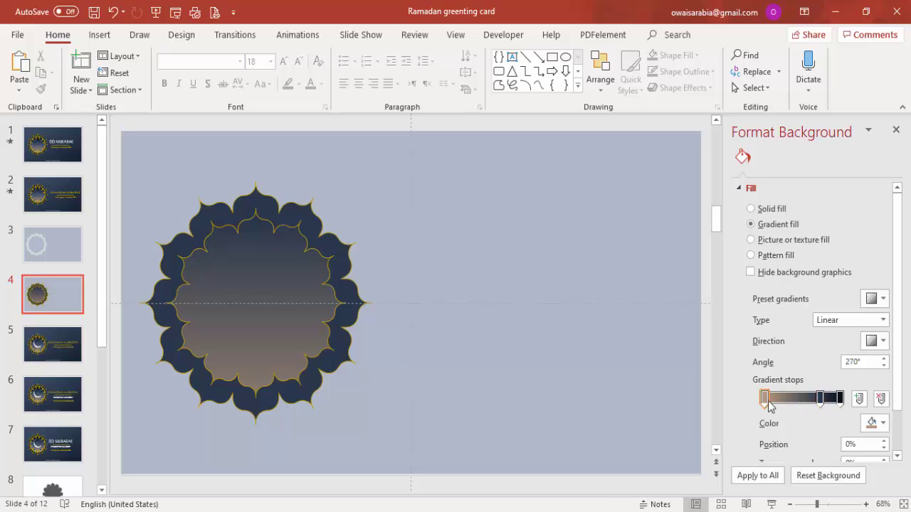
drag(765, 403, 786, 403)
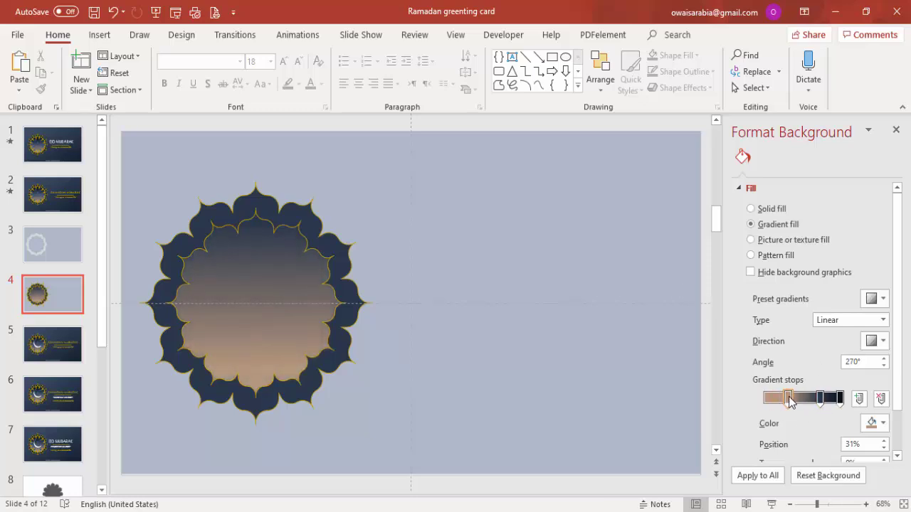
drag(790, 402, 794, 402)
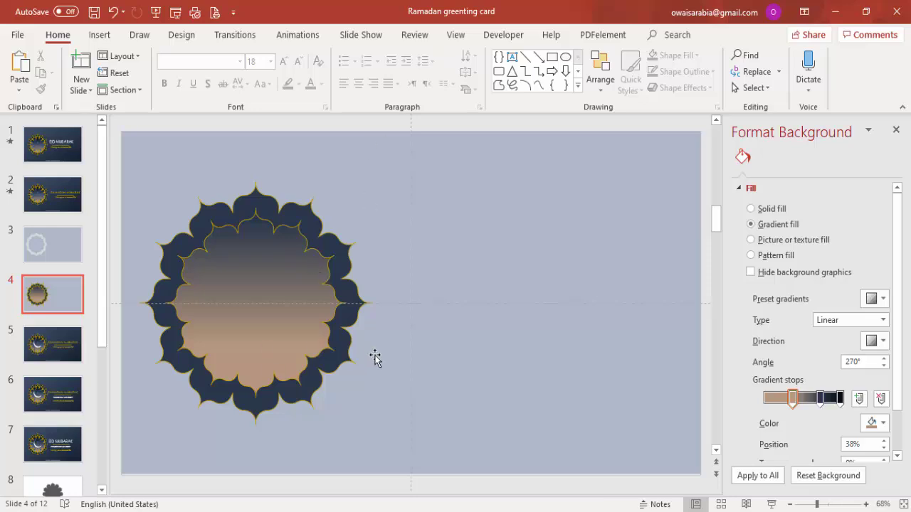
Hide the slide guides and draw an outline-free oval circle right of the frame
click(458, 37)
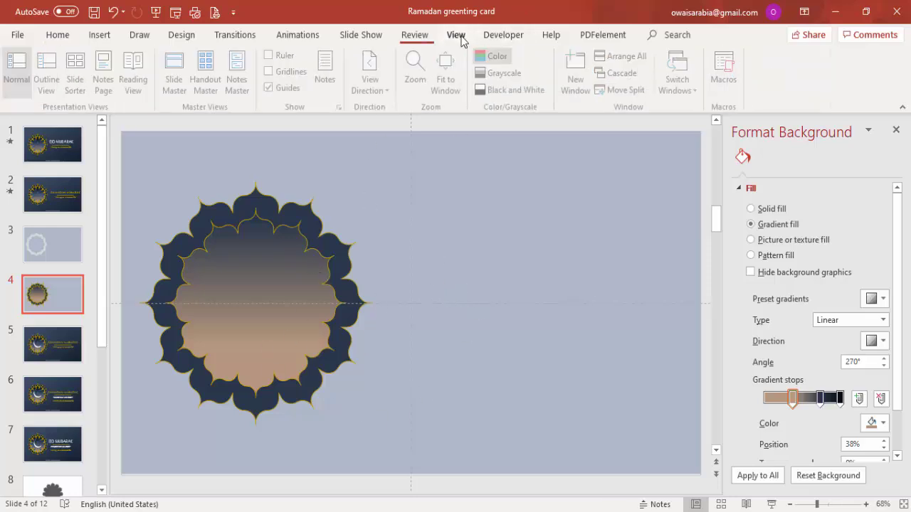
click(293, 90)
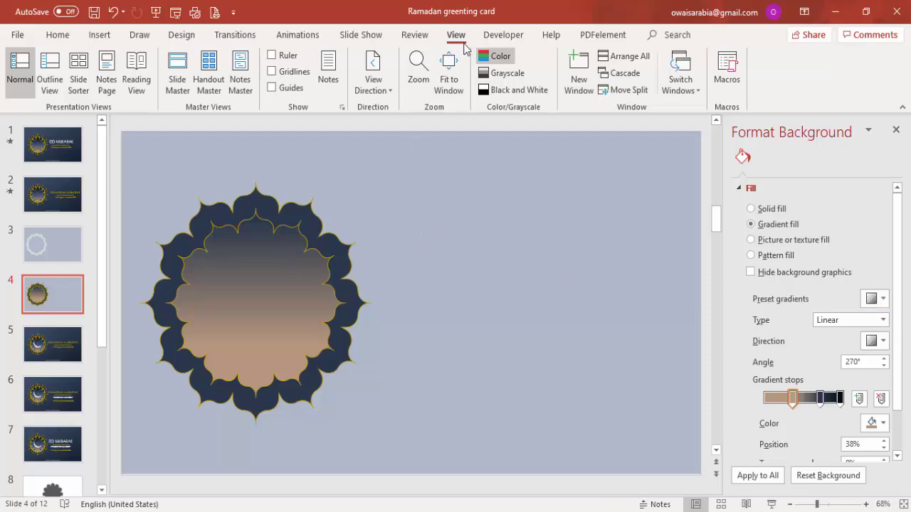
click(99, 37)
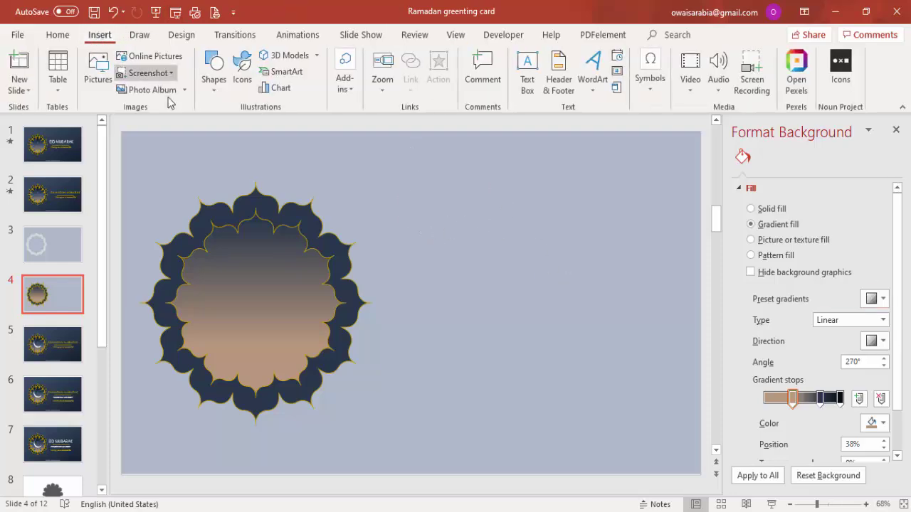
click(214, 71)
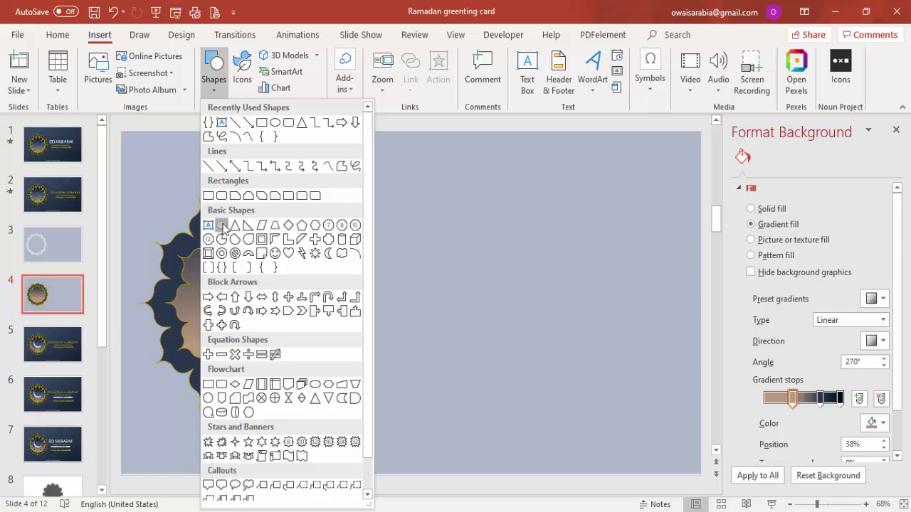
click(222, 226)
drag(419, 202, 540, 337)
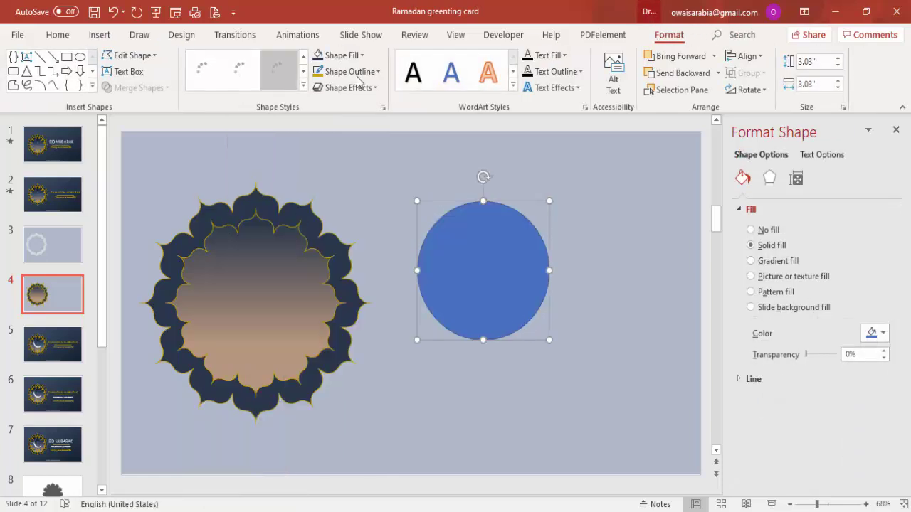
click(356, 71)
click(369, 229)
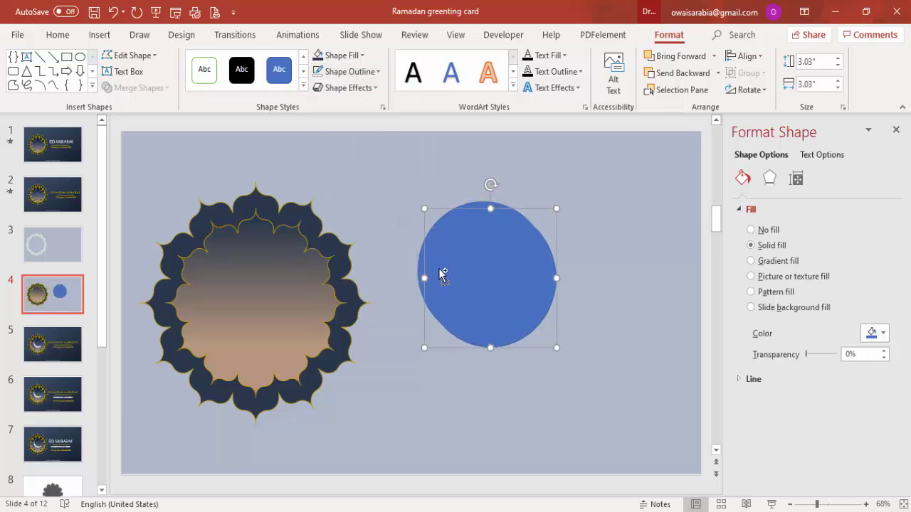
Duplicate the circle, make the copy gold at 40% transparency, and overlap it onto the first
drag(474, 270, 532, 270)
drag(805, 355, 817, 354)
click(875, 333)
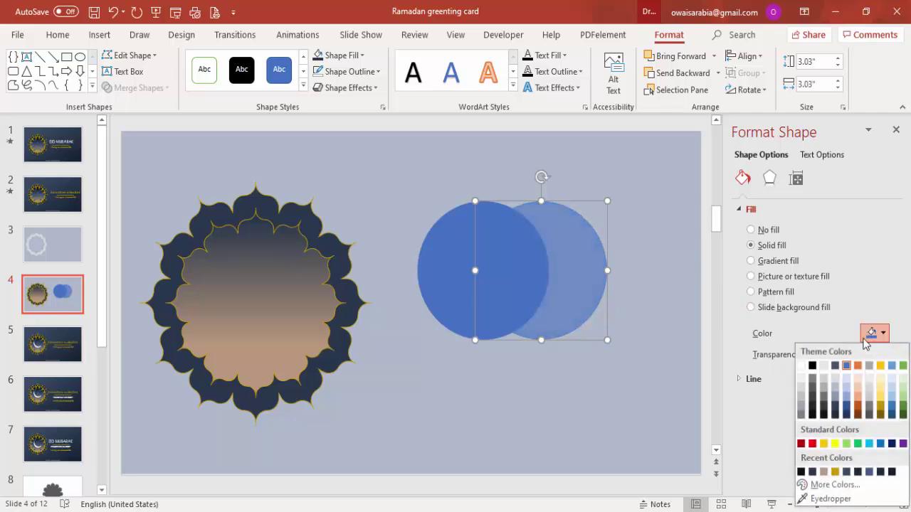
click(816, 439)
drag(574, 276, 536, 262)
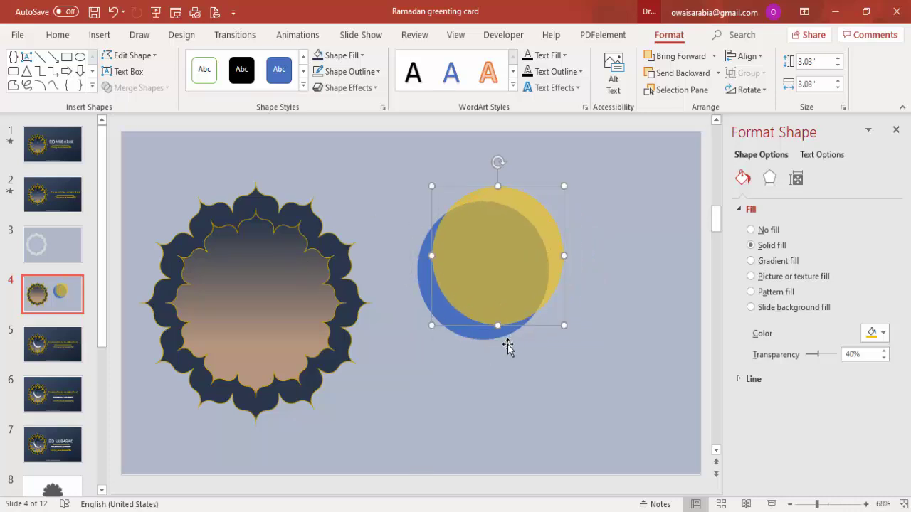
Select both circles and use Merge Shapes > Subtract to carve a blue crescent
click(463, 337)
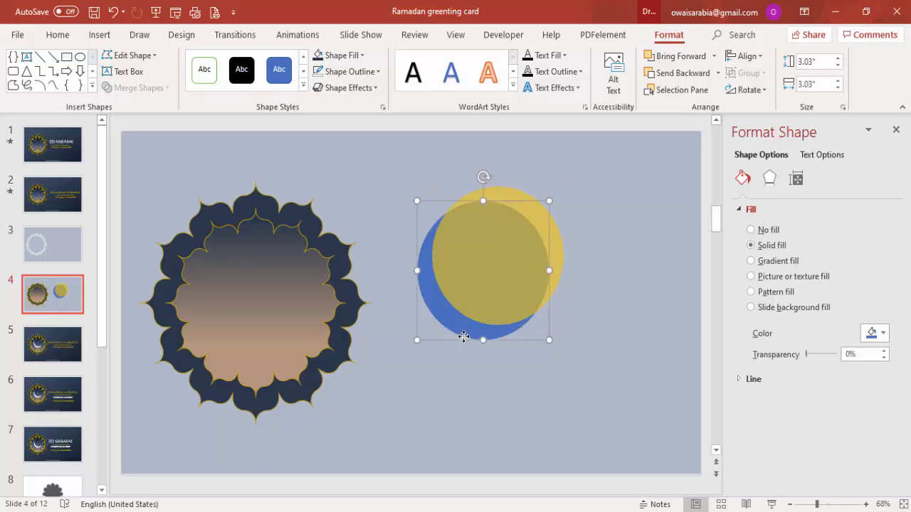
shift+click(512, 197)
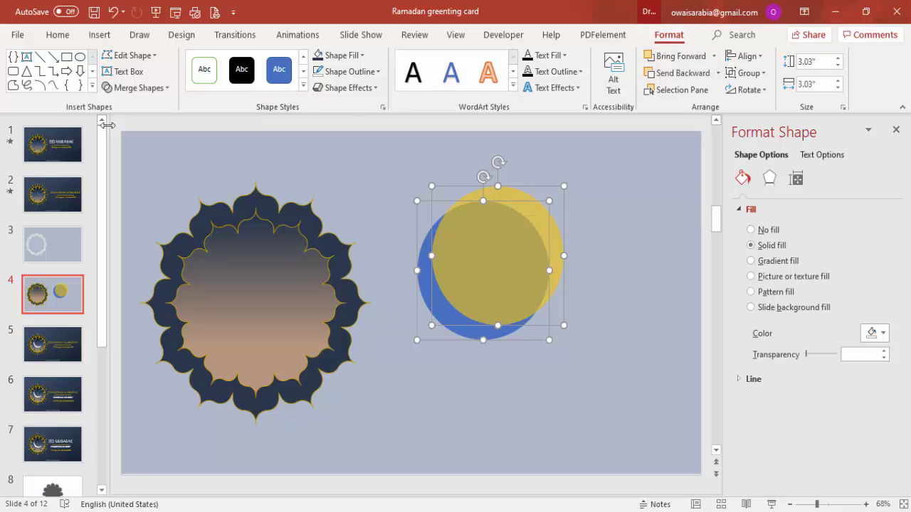
click(142, 87)
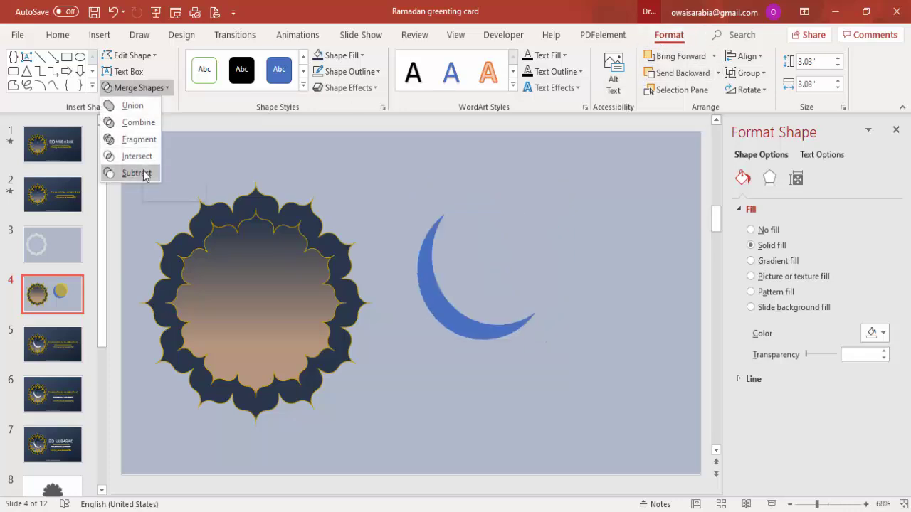
click(135, 173)
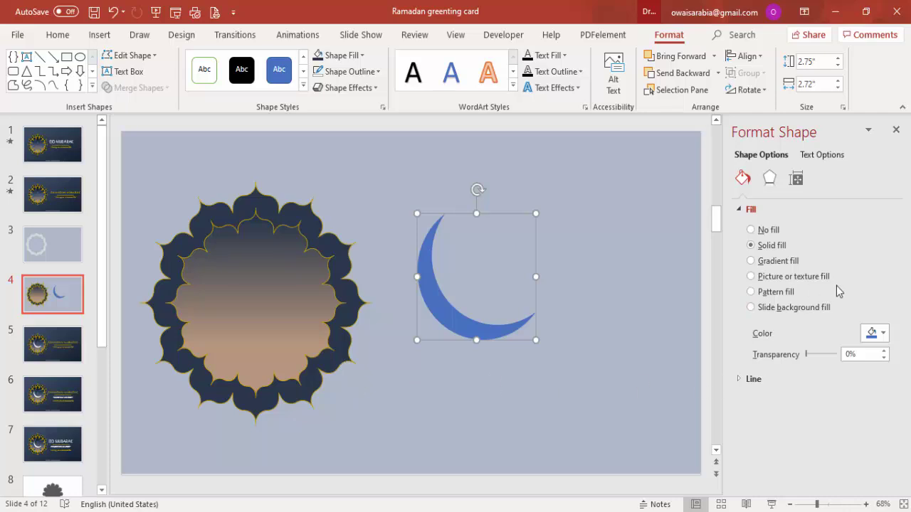
Fill the crescent white and shrink it to about 1.88 inches across
click(882, 333)
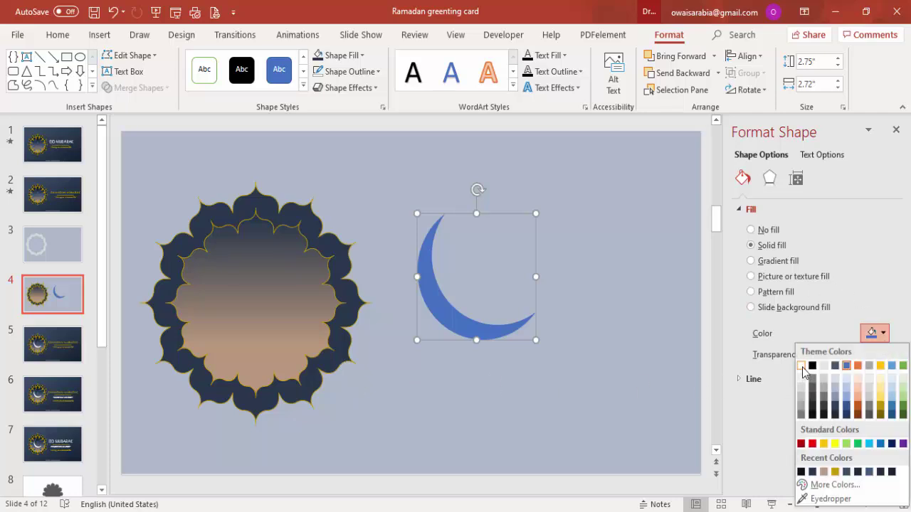
click(801, 365)
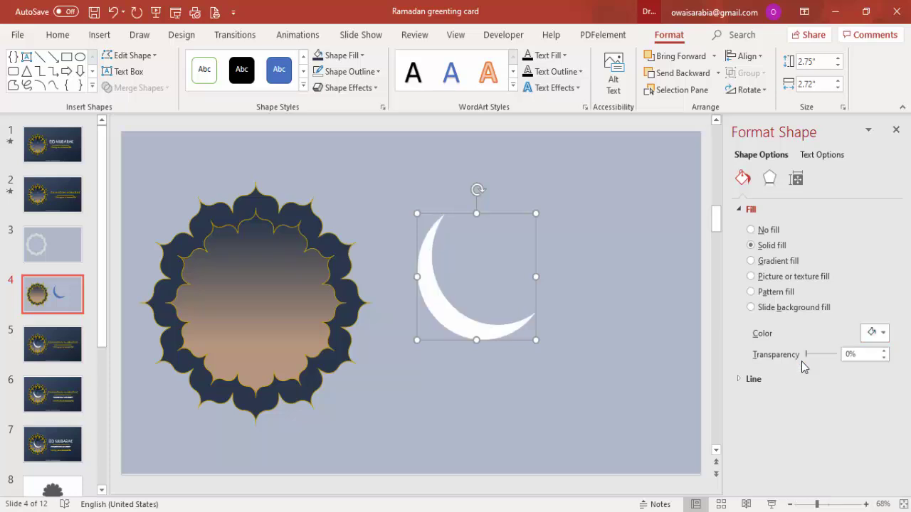
drag(418, 213, 453, 262)
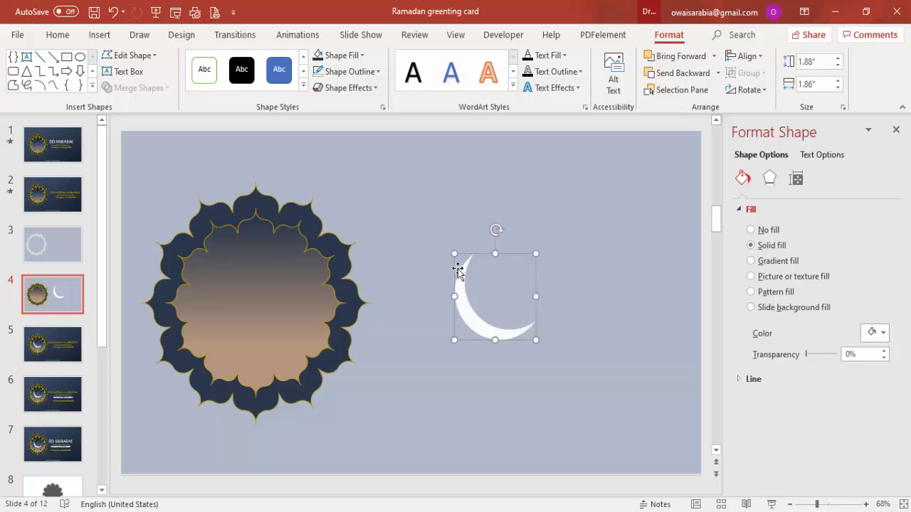
Give the crescent 4 pt soft edges
click(769, 179)
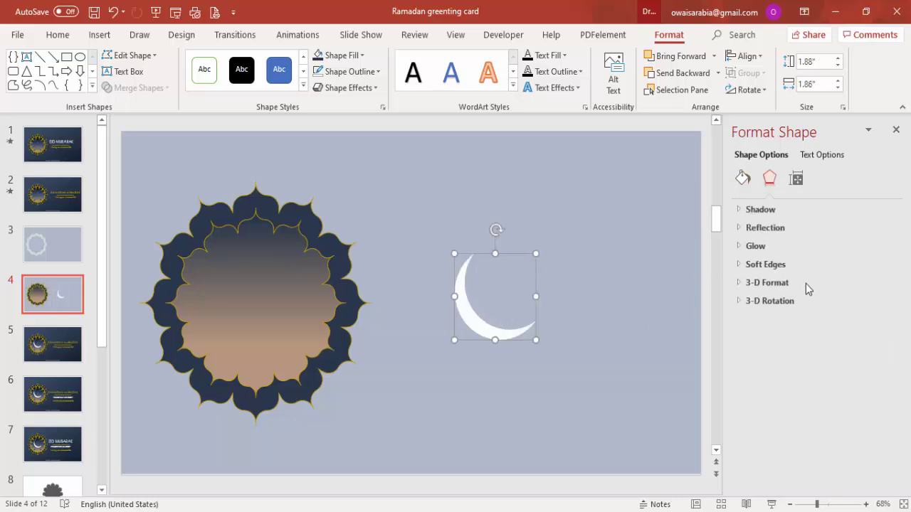
click(795, 268)
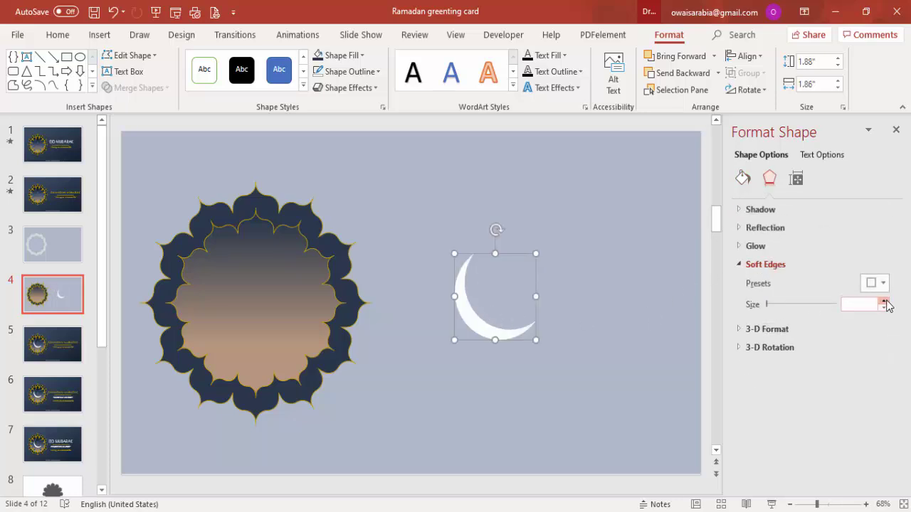
click(885, 302)
click(885, 302)
click(885, 301)
click(885, 302)
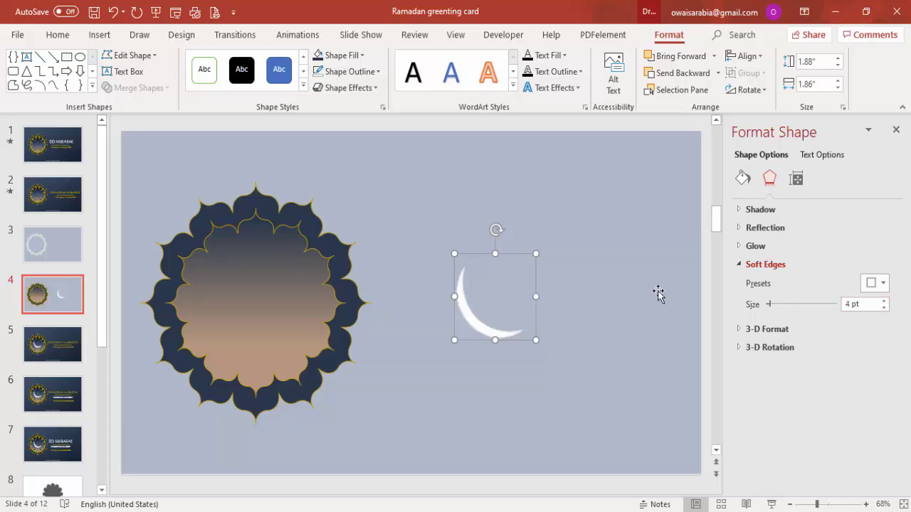
Move the crescent to the slide's lower-left corner
click(482, 134)
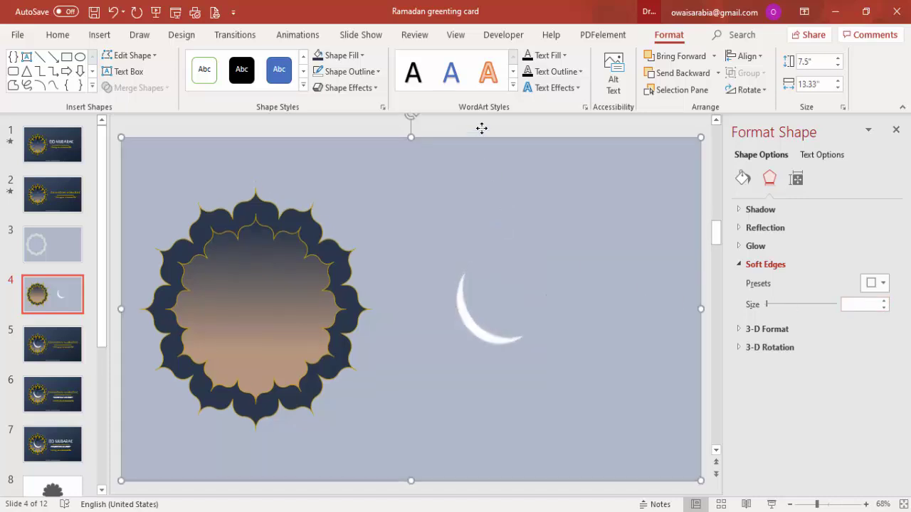
click(491, 339)
drag(476, 324, 163, 418)
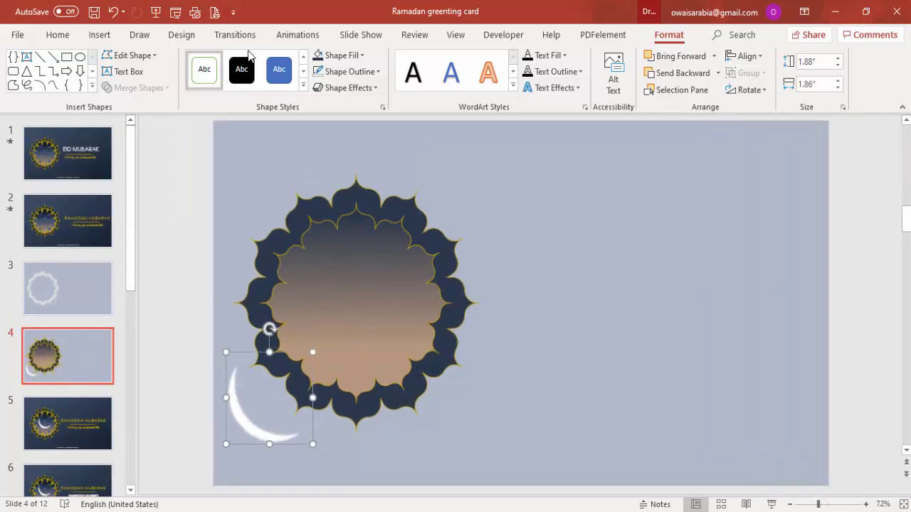
Add a Lines motion path to the crescent, ending at the frame's centre
click(298, 34)
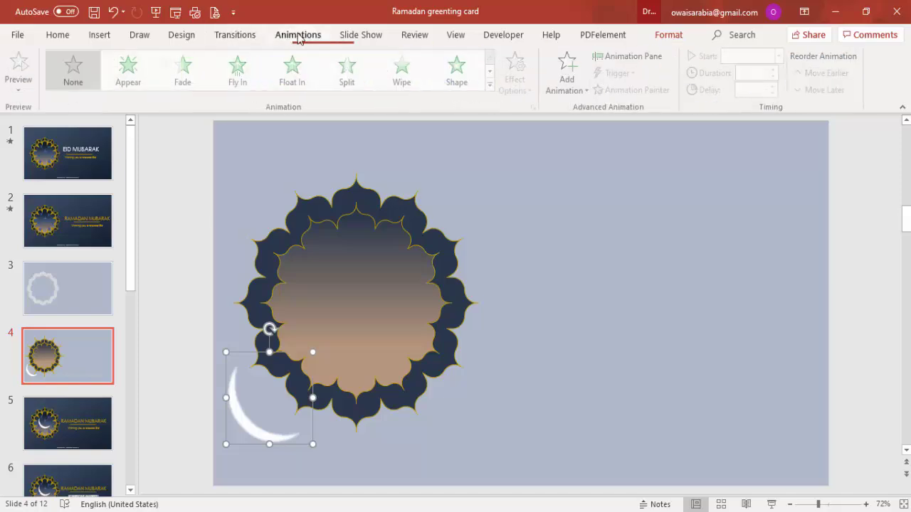
click(578, 89)
scroll(627, 347, down, 3)
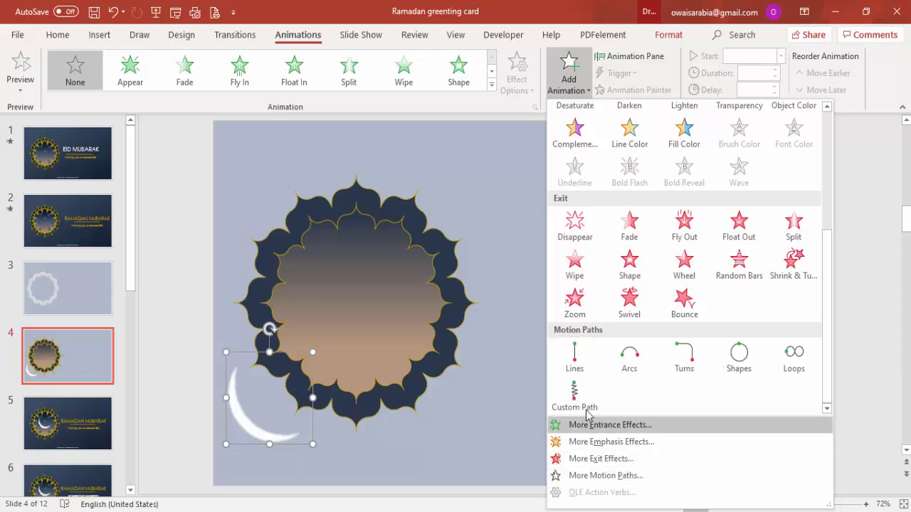
click(575, 359)
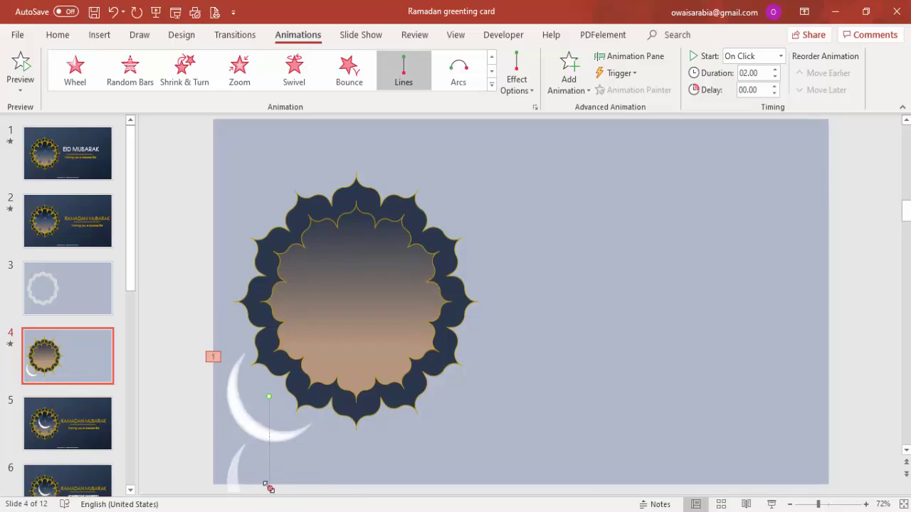
drag(270, 489, 362, 297)
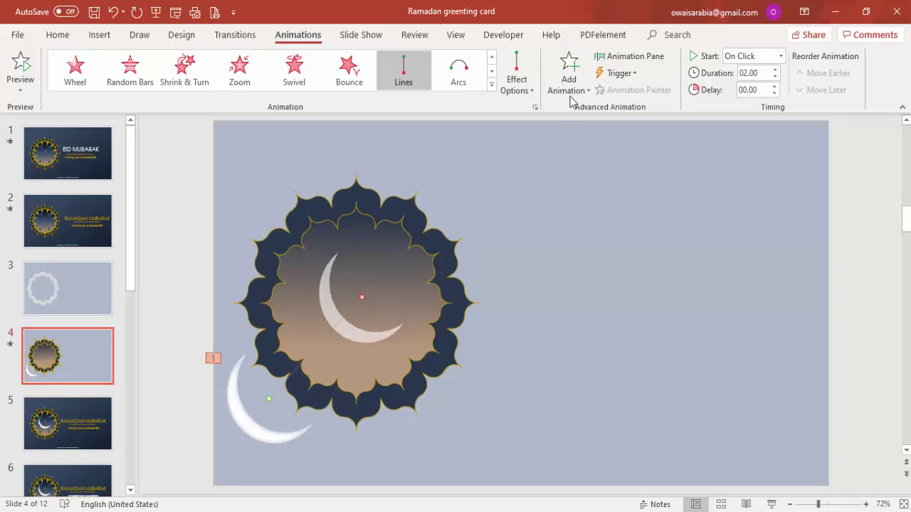
Set the crescent's motion path duration to 3 seconds (Slow) in the Animation Pane
click(616, 56)
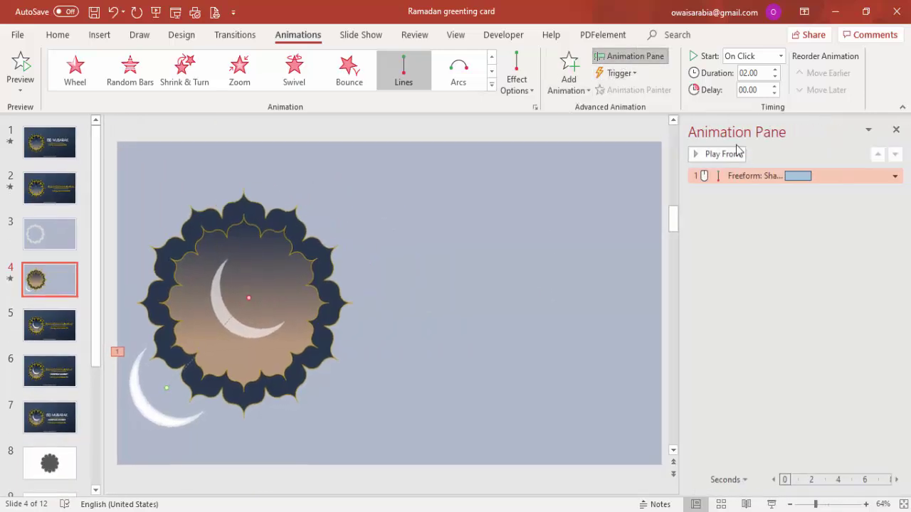
double_click(736, 177)
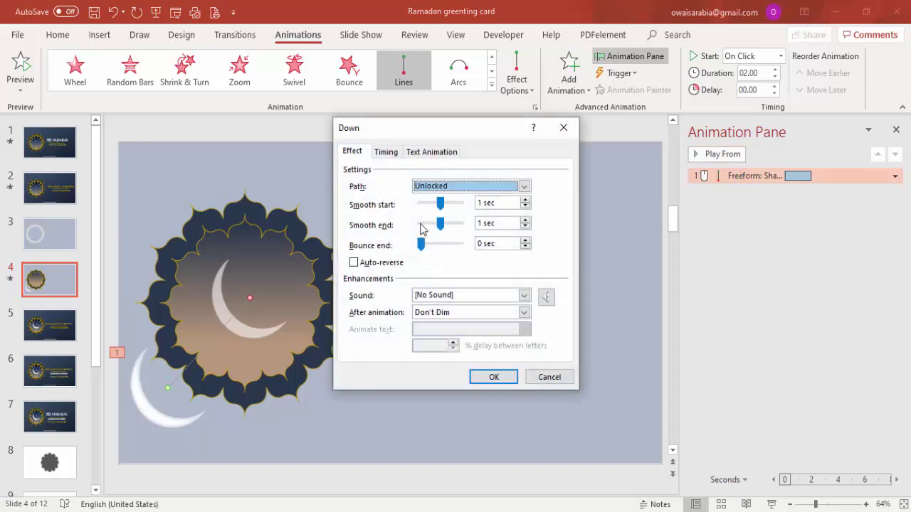
click(388, 152)
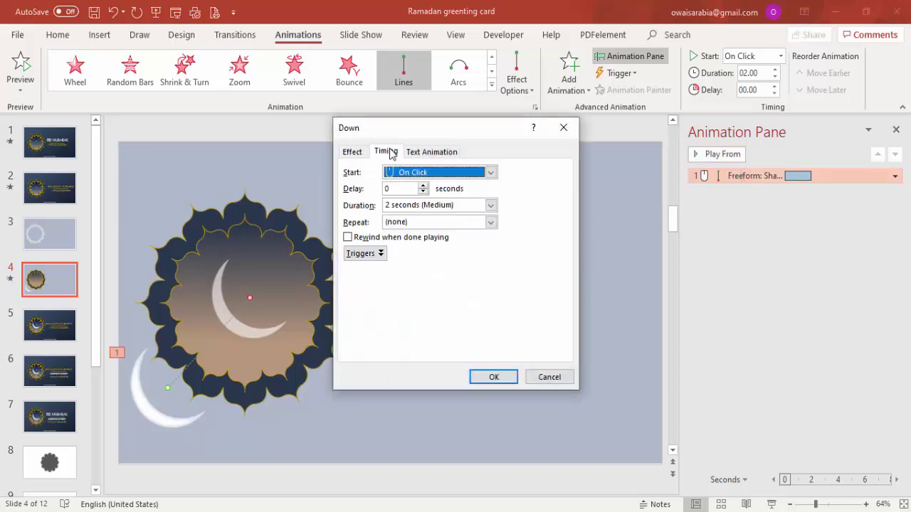
click(490, 206)
click(464, 236)
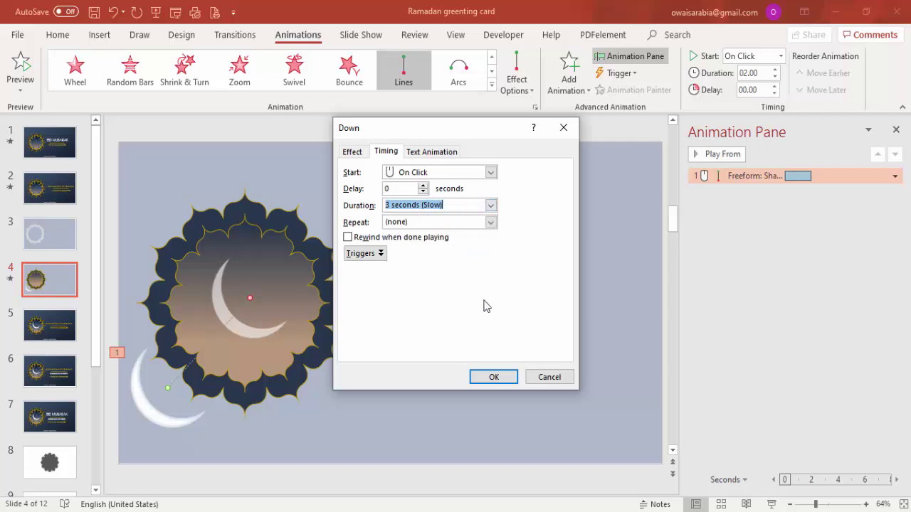
Confirm the timing change and preview slide 4 as a full-screen slide show
click(494, 378)
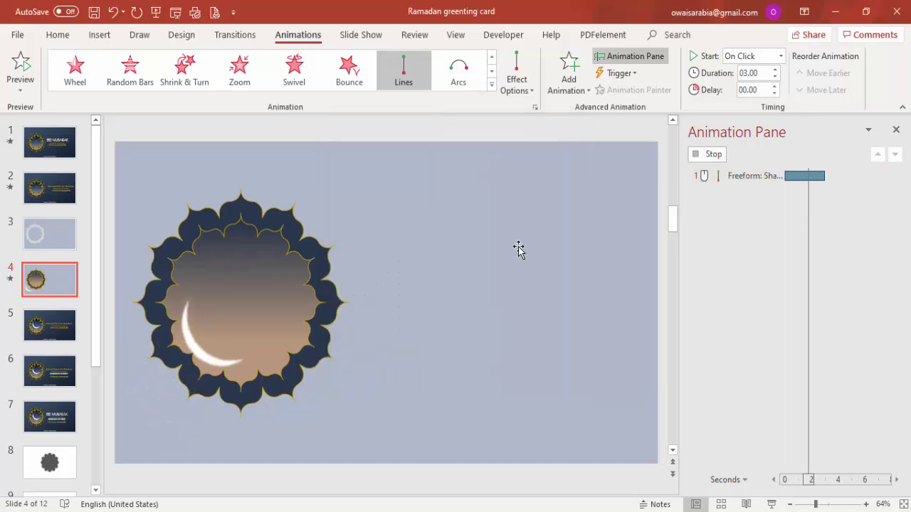
click(771, 504)
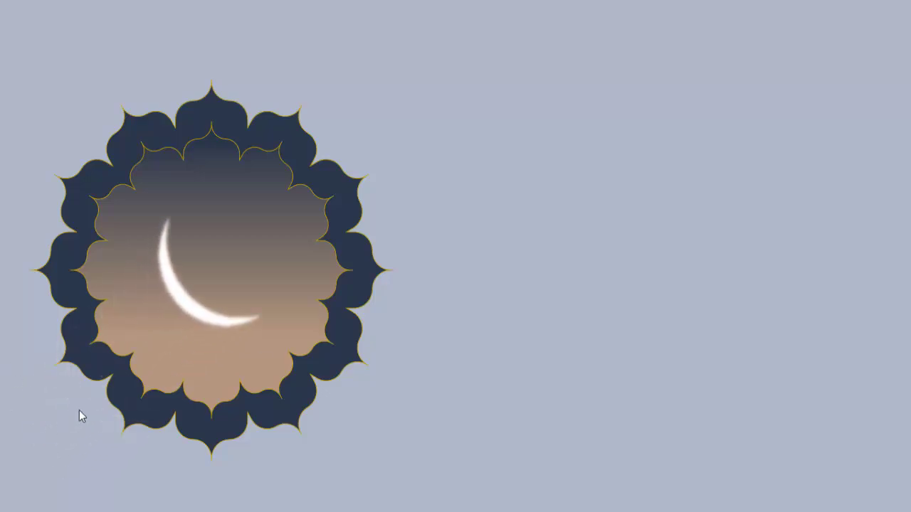
key(Escape)
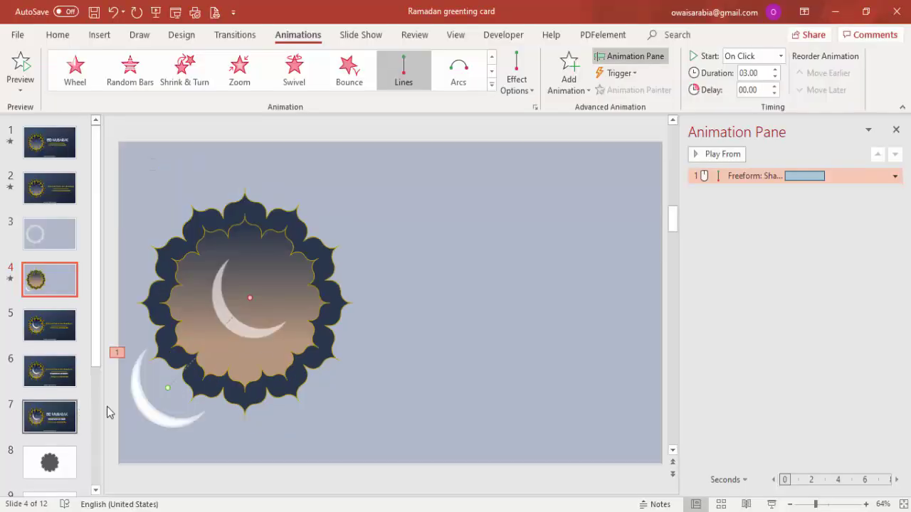
Send the crescent backward behind the scalloped frame and check it in Slide Show
click(155, 427)
click(157, 426)
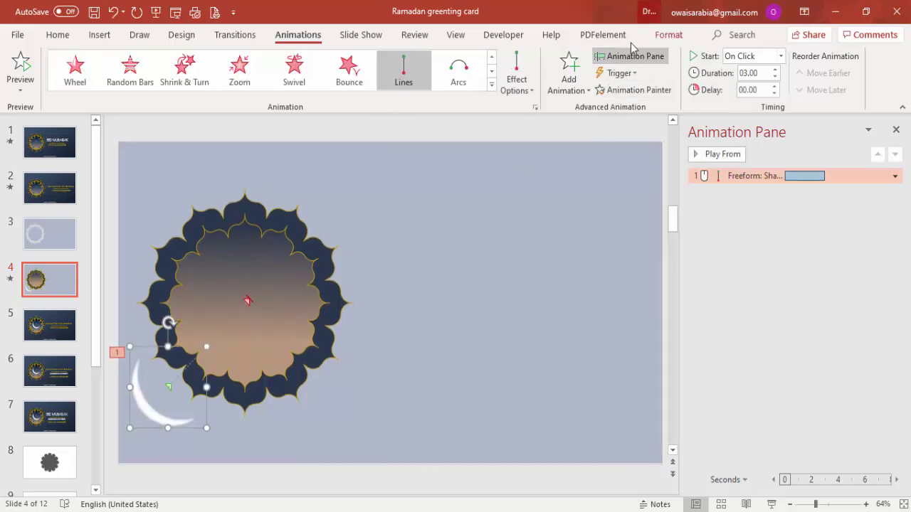
click(668, 34)
click(717, 74)
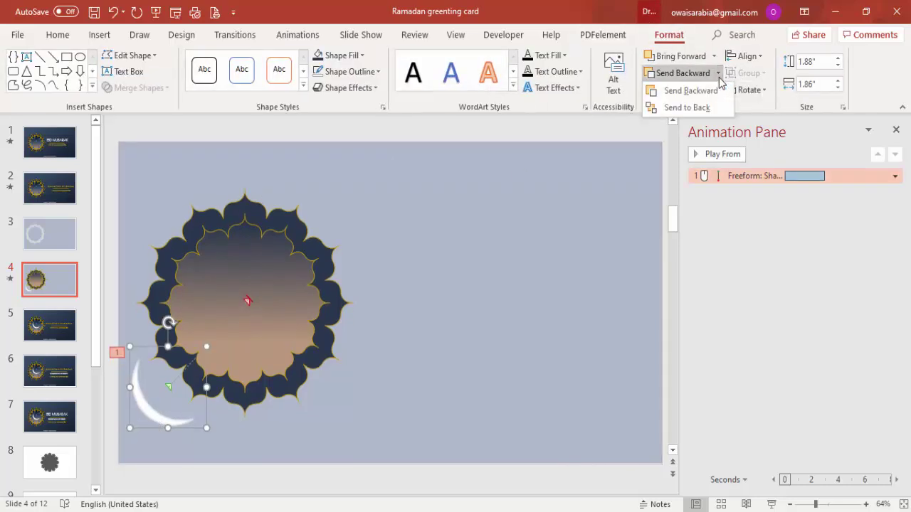
click(701, 107)
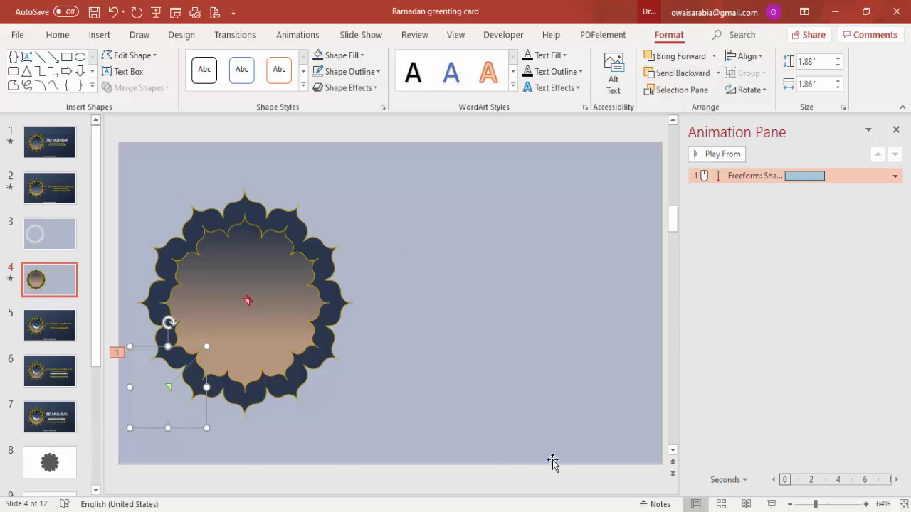
click(771, 504)
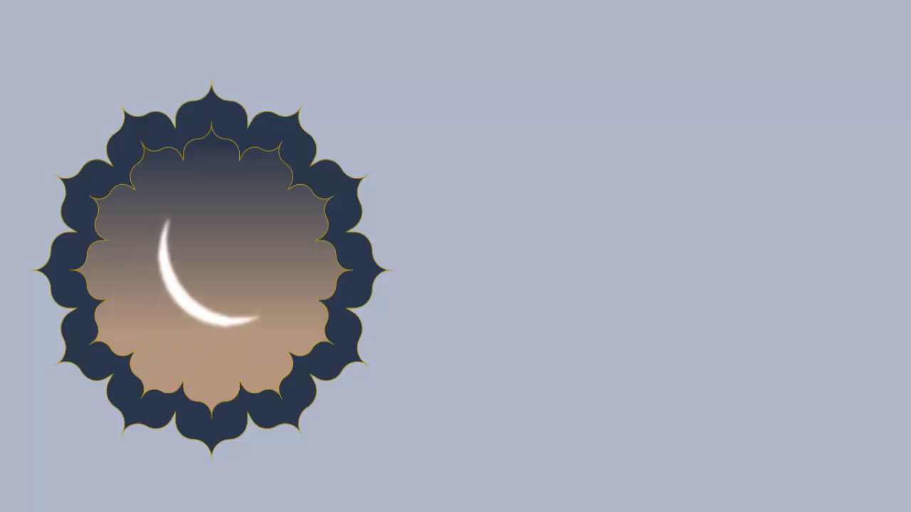
key(Escape)
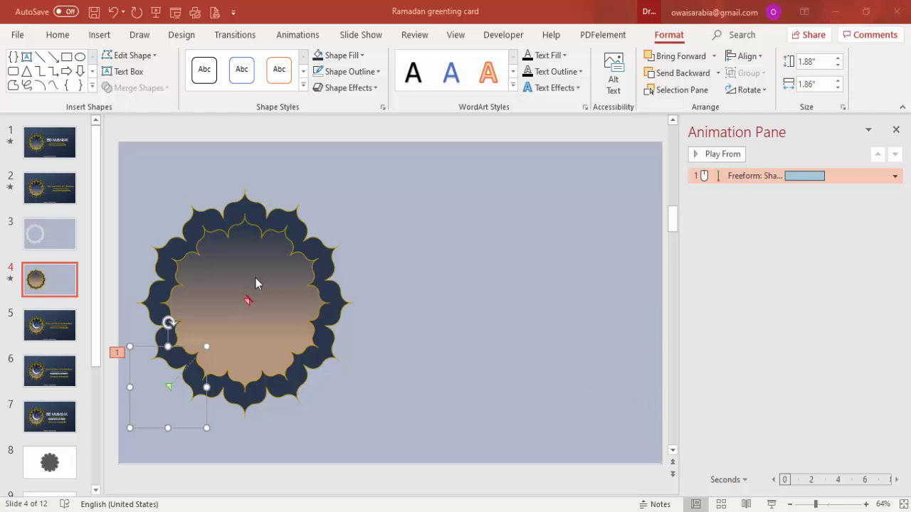
On slide 2, select the RAMADAN MUBARAK and 'Wishing you a blessed Eid' text boxes
click(47, 192)
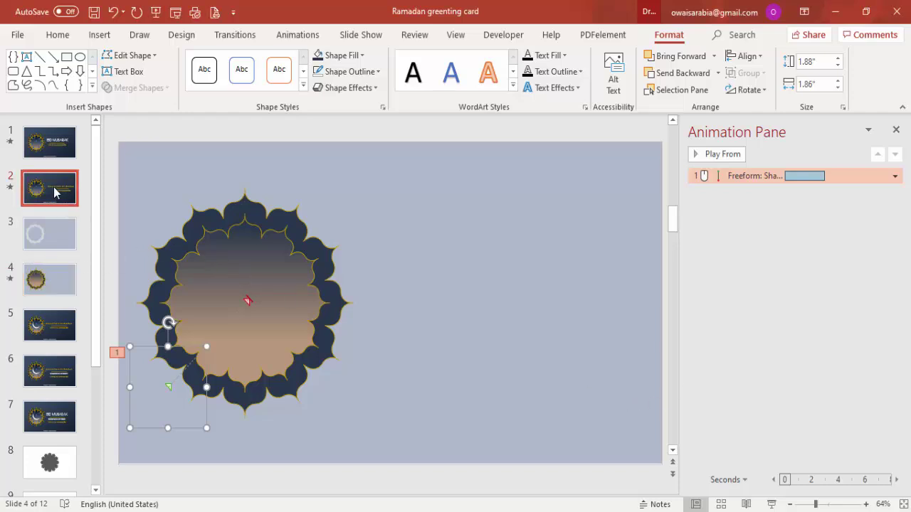
click(537, 277)
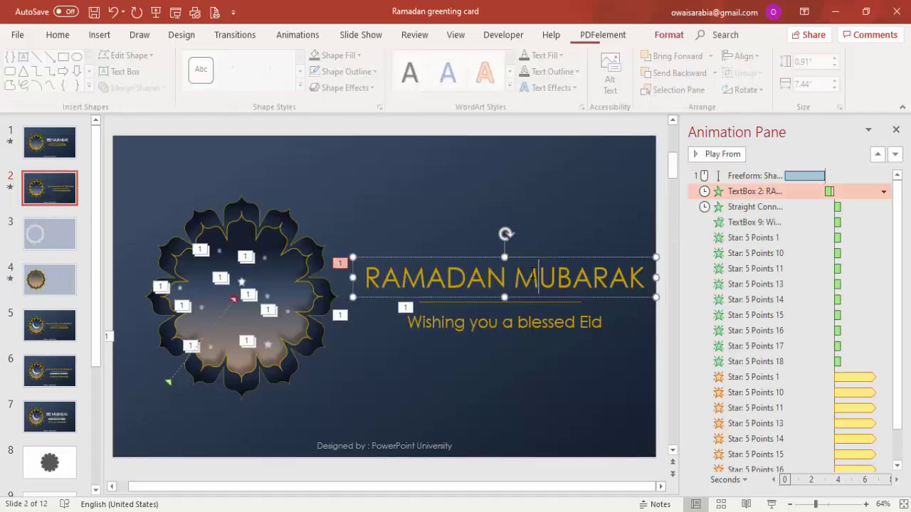
click(243, 281)
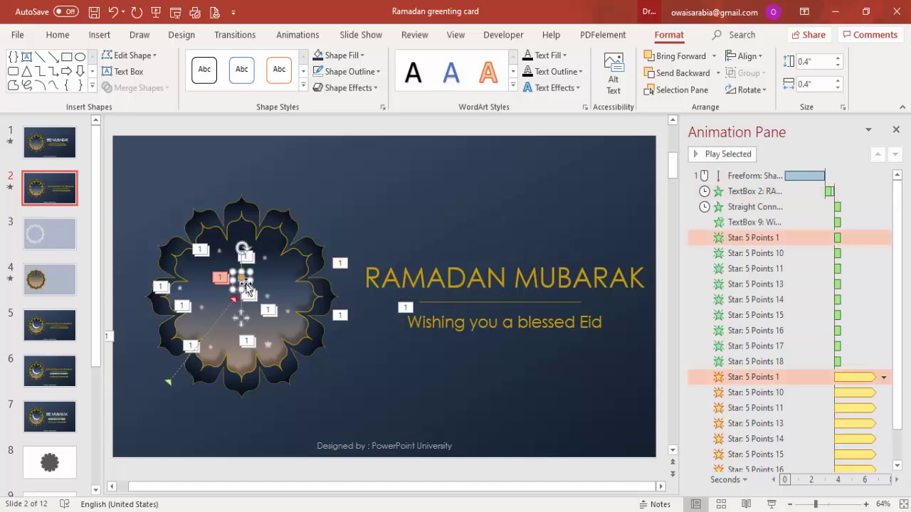
click(284, 310)
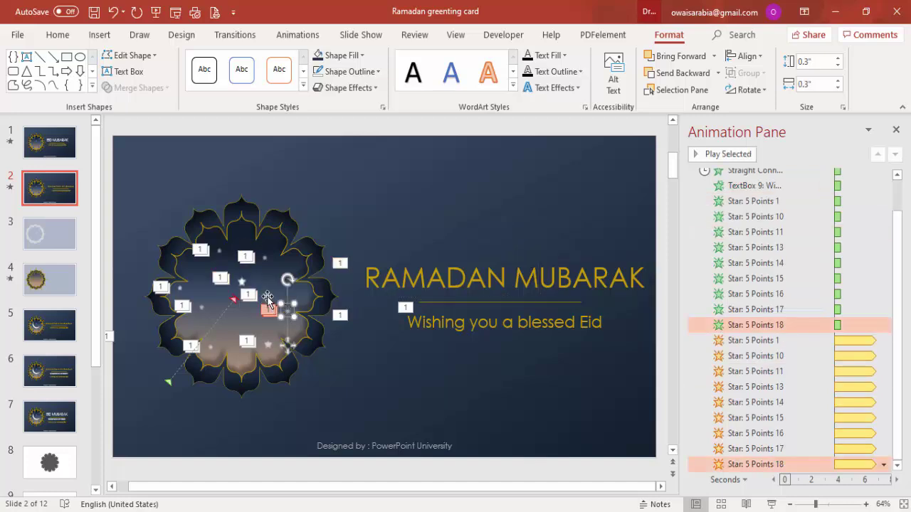
click(267, 284)
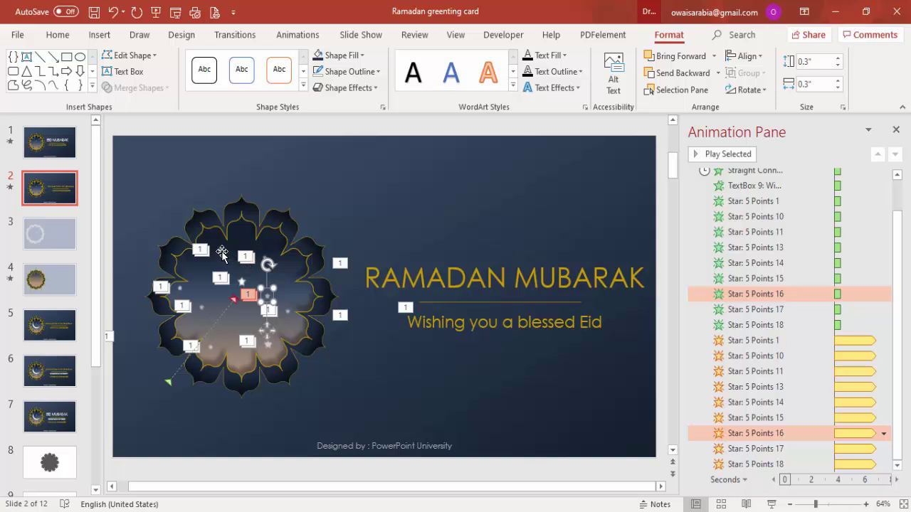
click(221, 251)
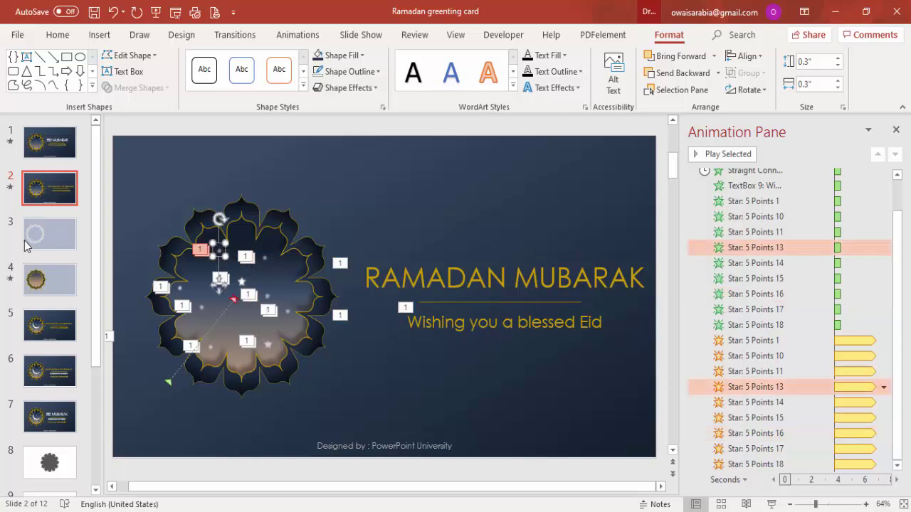
click(434, 276)
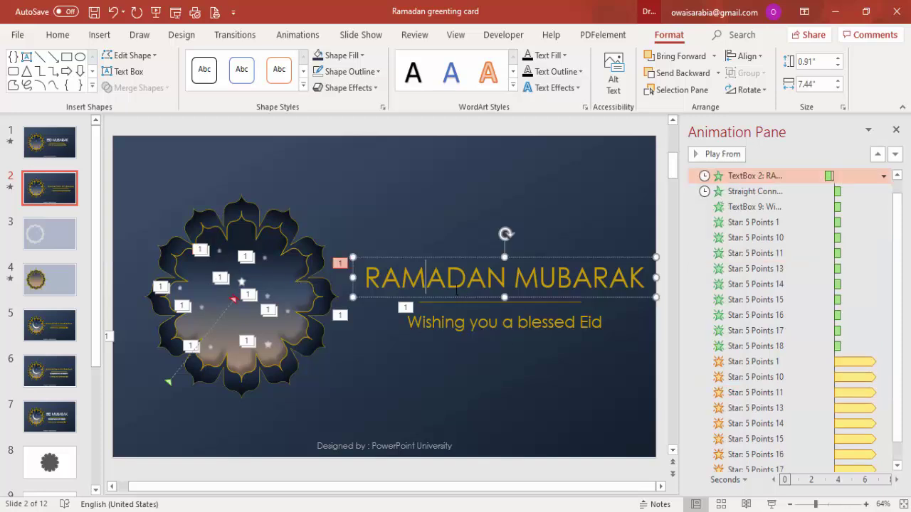
shift+click(460, 327)
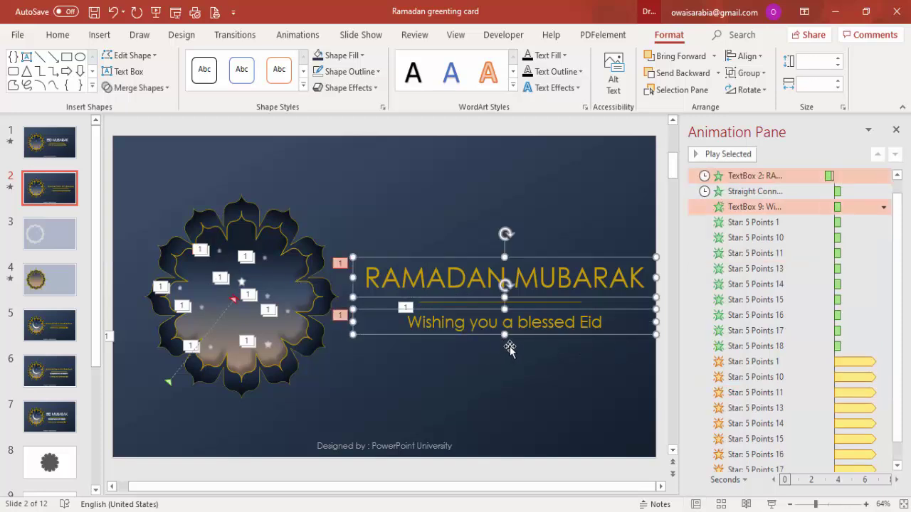
Paste the two text boxes onto slide 4 and deselect them
click(65, 284)
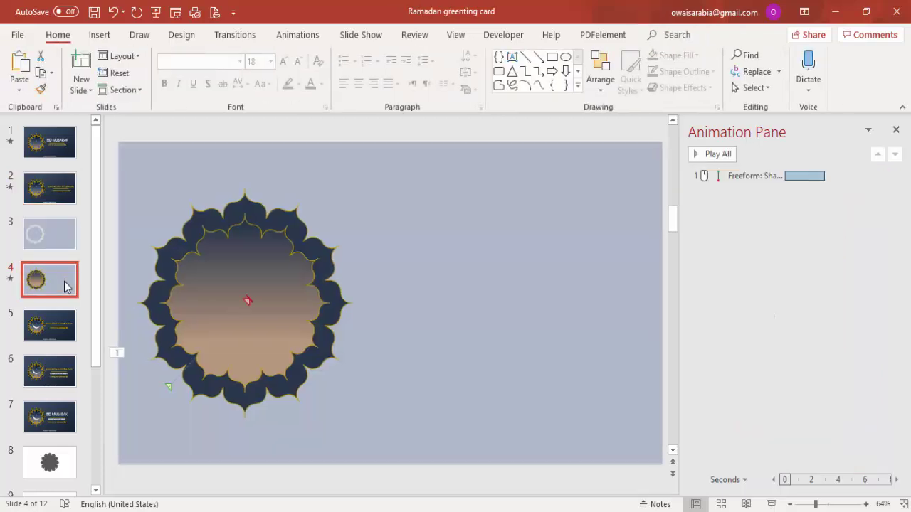
key(ctrl+v)
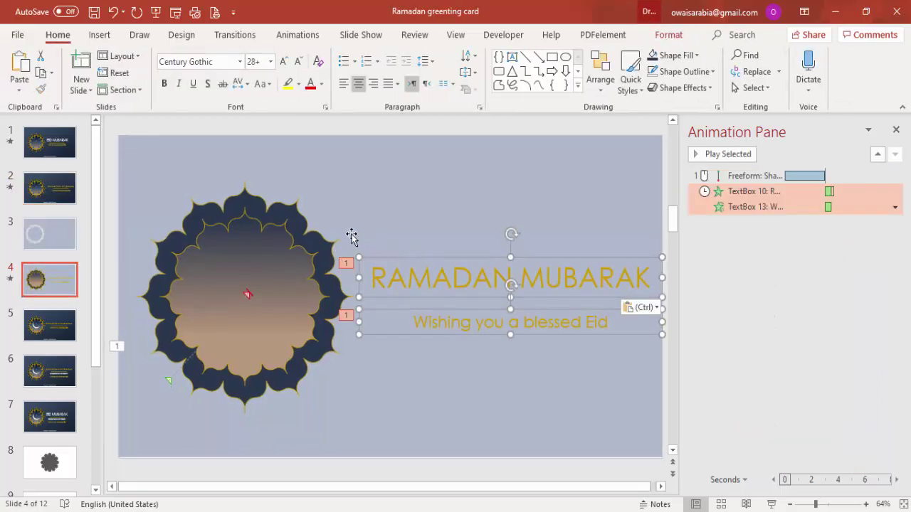
click(289, 130)
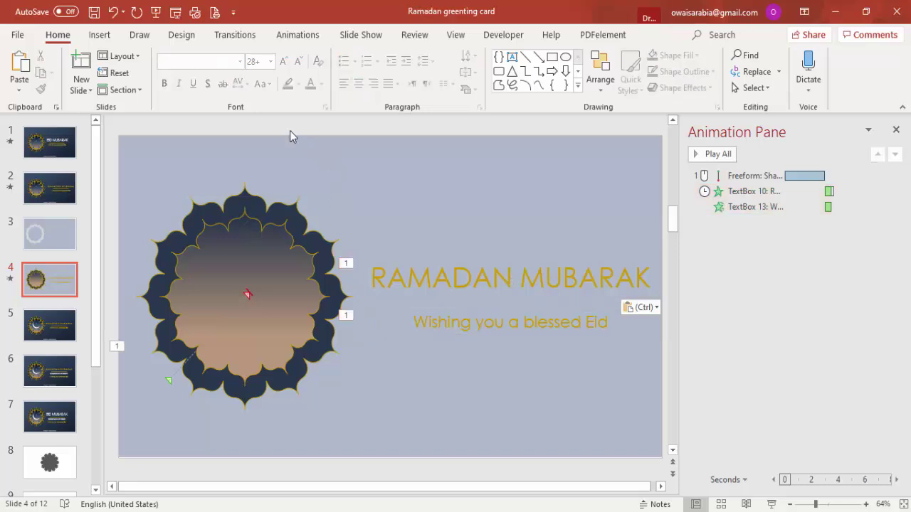